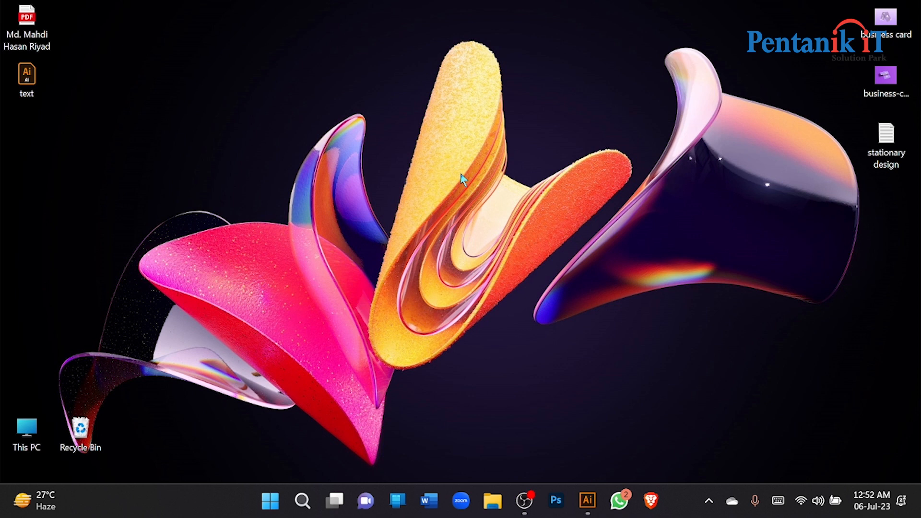
- Open the Brave browser, search Google for "invoice" and browse the image results
{"action": "left_click", "coordinate": [651, 500]}
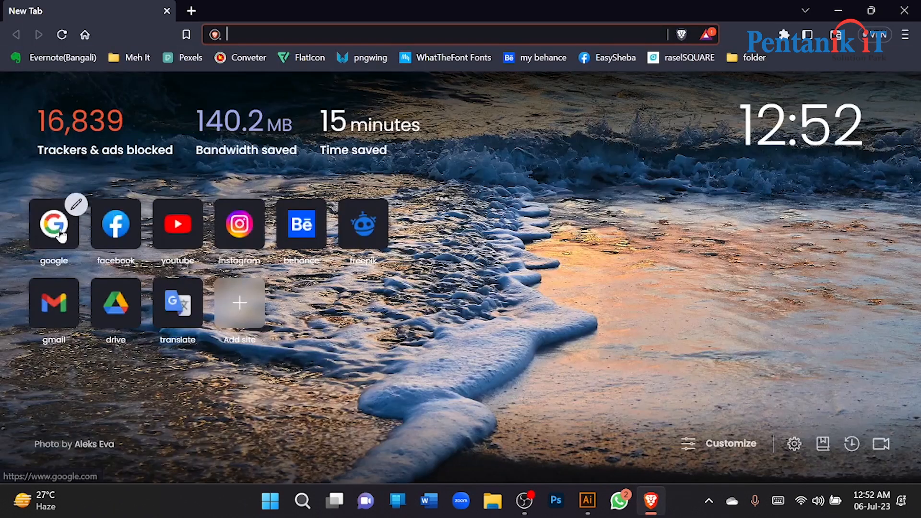
{"action": "left_click", "coordinate": [57, 227]}
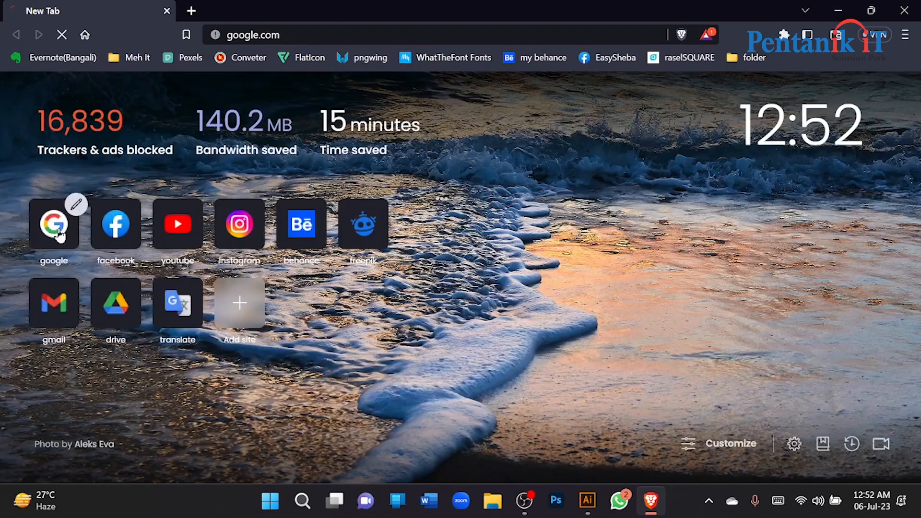
{"action": "left_click", "coordinate": [366, 197]}
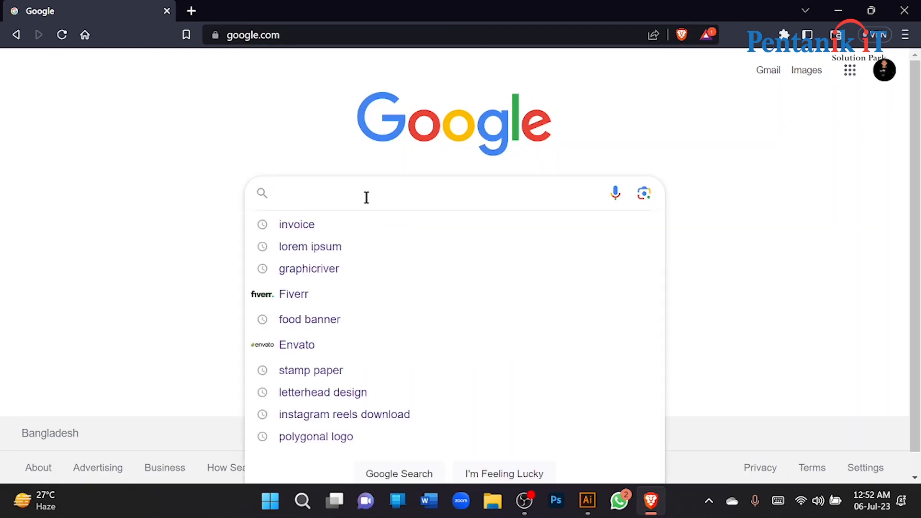
{"action": "key", "text": "Down"}
{"action": "key", "text": "Return"}
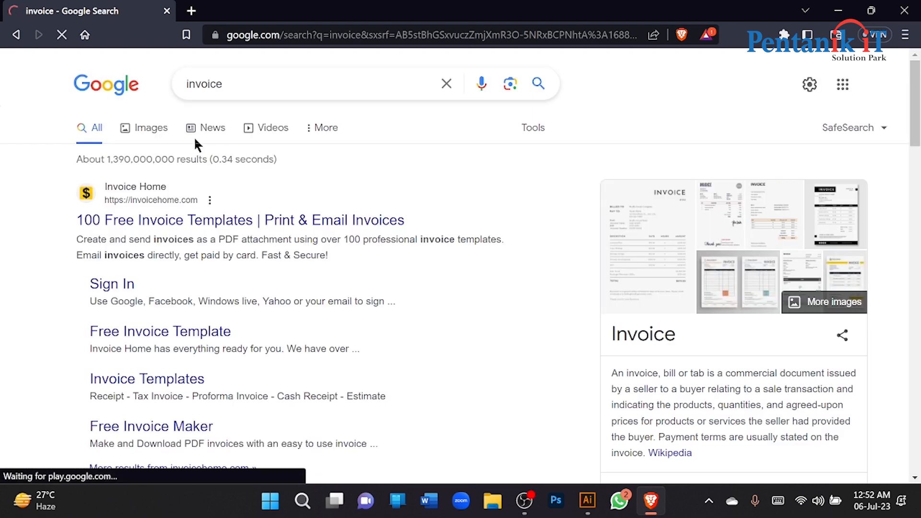
{"action": "left_click", "coordinate": [153, 129]}
{"action": "scroll", "coordinate": [495, 200], "scroll_direction": "down", "scroll_amount": 3}
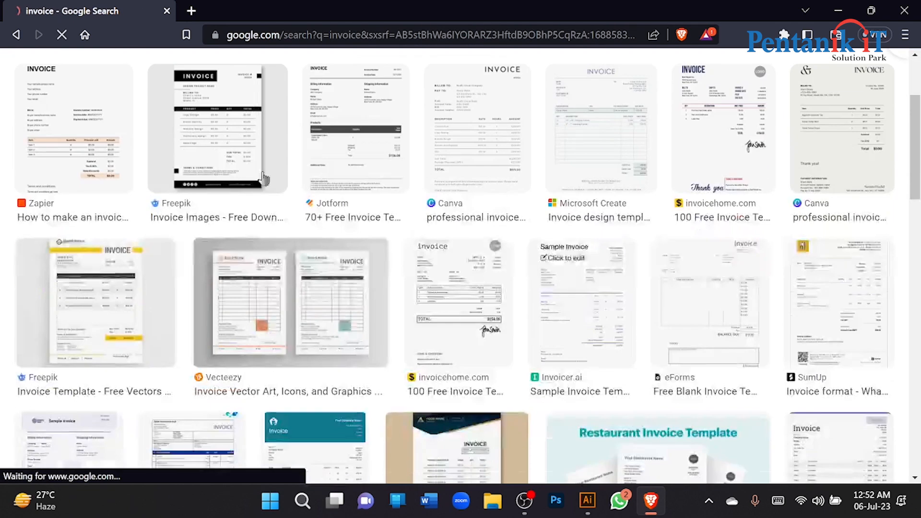
- Go to Freepik's invoice images from the black-and-white invoice result and view the minimal yellow invoice template as a reference
{"action": "left_click", "coordinate": [228, 156]}
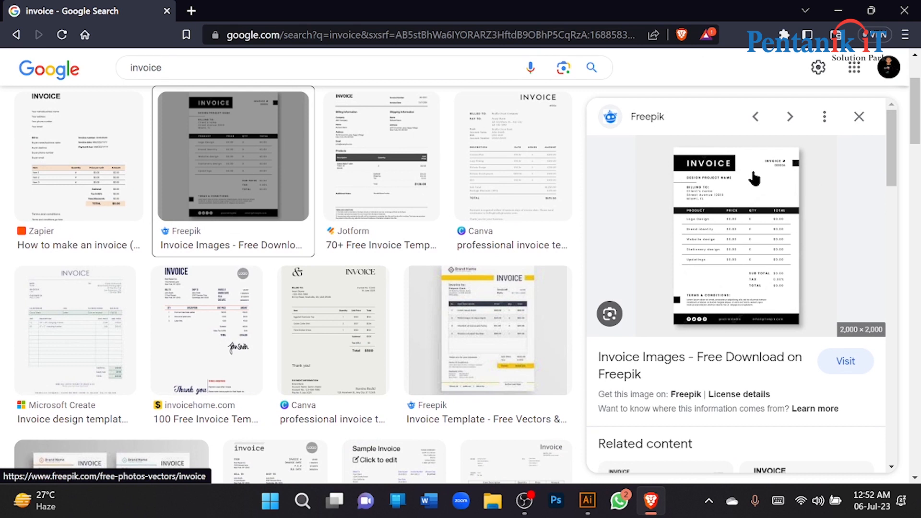
{"action": "left_click", "coordinate": [723, 224]}
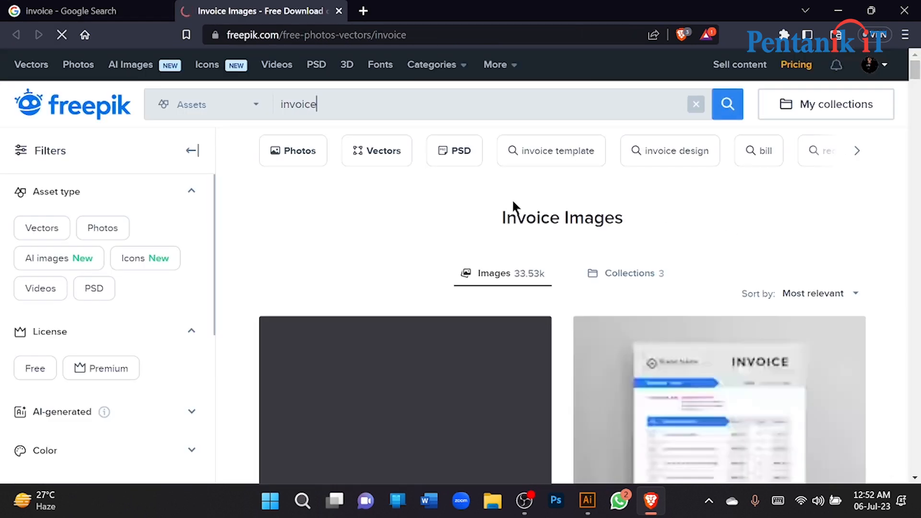
{"action": "scroll", "coordinate": [559, 194], "scroll_direction": "down", "scroll_amount": 4}
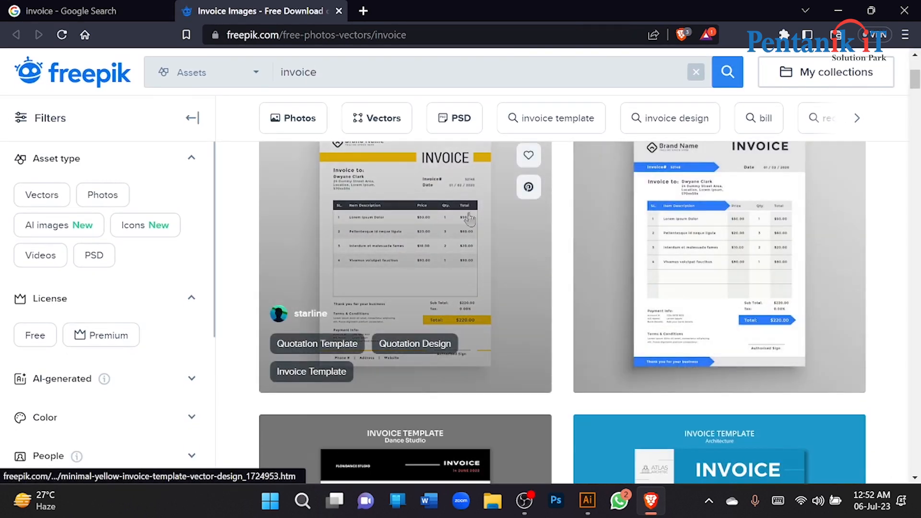
{"action": "left_click", "coordinate": [468, 213]}
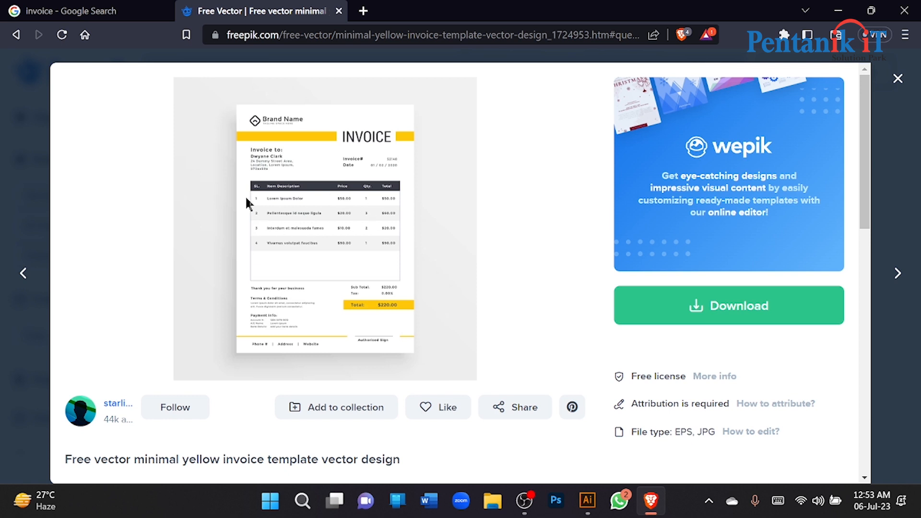
- Switch to Illustrator and delete the lorem ipsum body text from the Coffe Time letterhead
{"action": "left_click", "coordinate": [575, 485]}
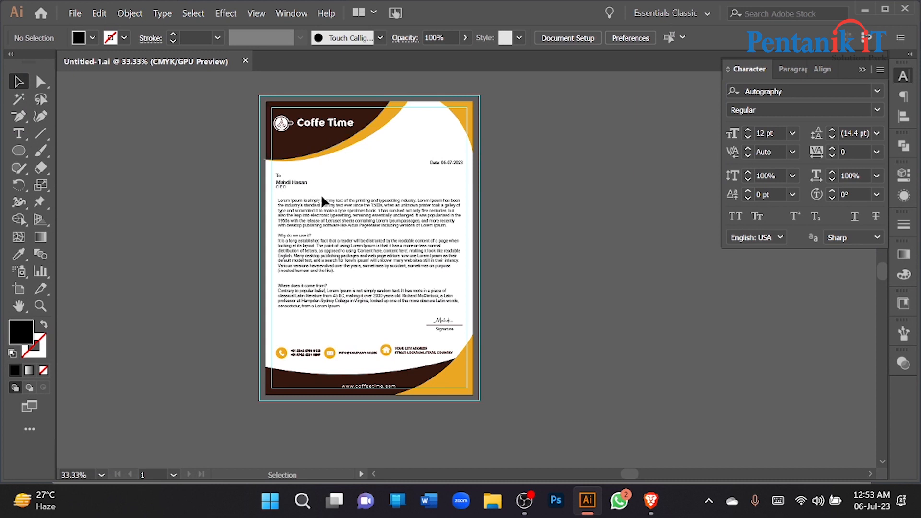
{"action": "left_click", "coordinate": [342, 205]}
{"action": "left_click", "coordinate": [221, 206]}
{"action": "left_click", "coordinate": [338, 221]}
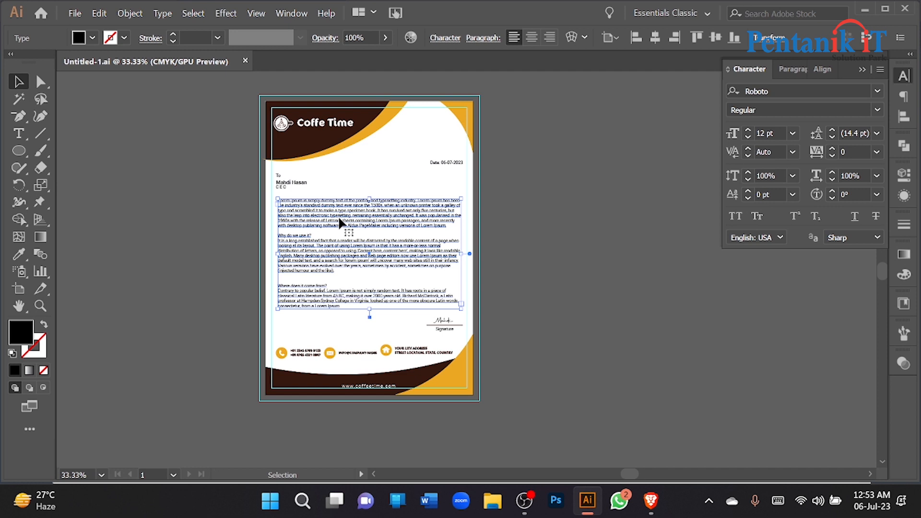
{"action": "key", "text": "Delete"}
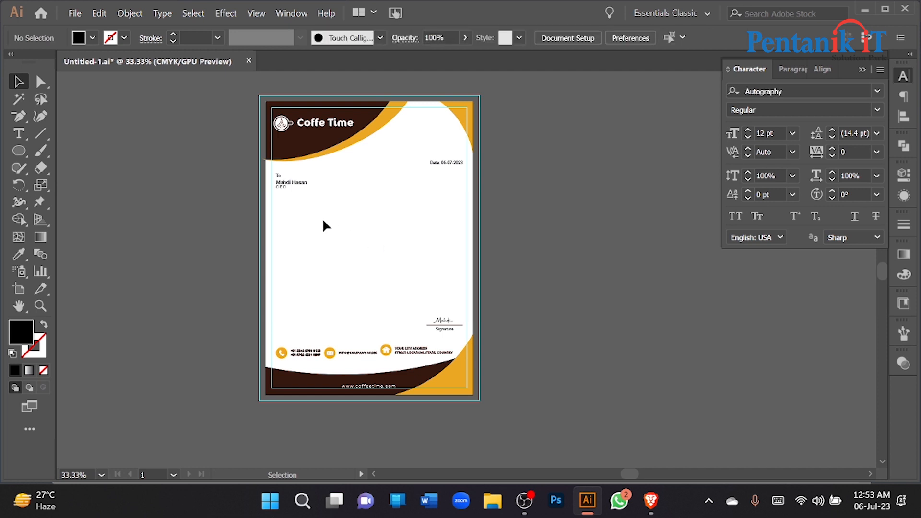
- Change the "To" label above the recipient's name to "Invoice to"
{"action": "scroll", "coordinate": [287, 175], "scroll_direction": "up", "scroll_amount": 4}
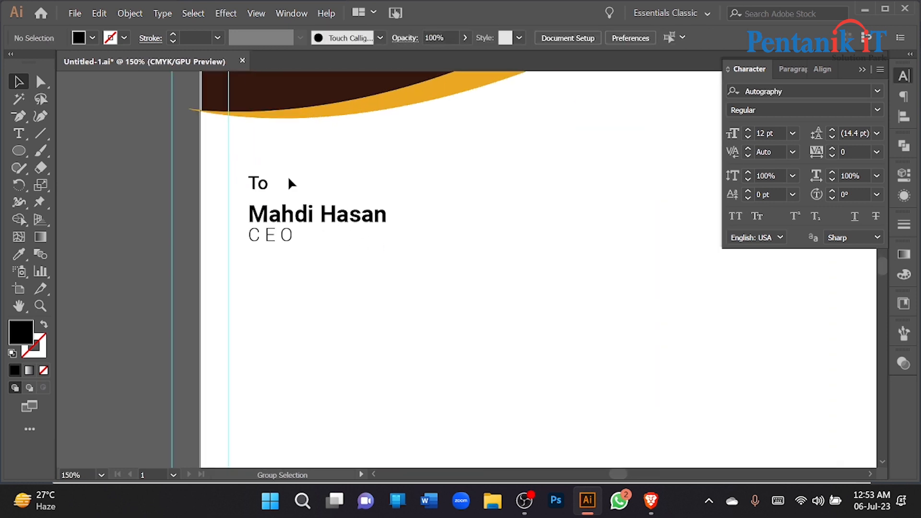
{"action": "left_click", "coordinate": [263, 184]}
{"action": "double_click", "coordinate": [263, 185]}
{"action": "left_click", "coordinate": [263, 184]}
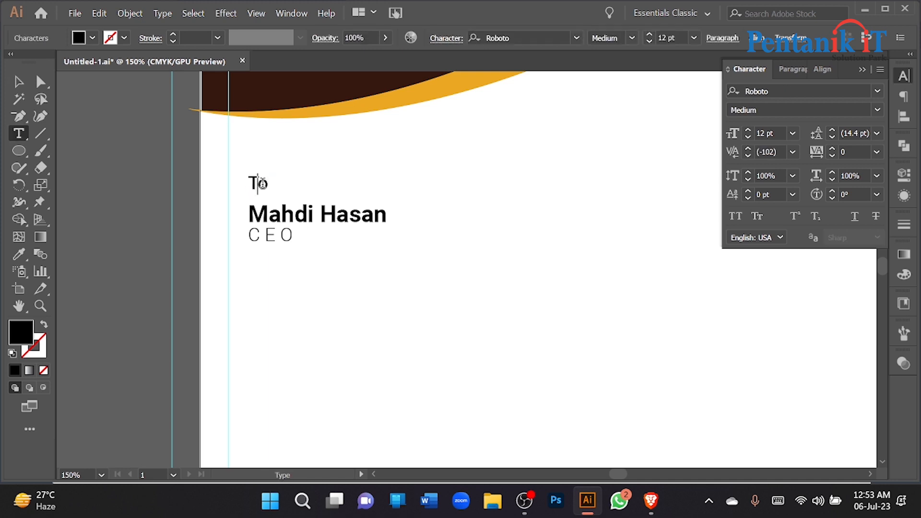
{"action": "type", "text": "invoice"}
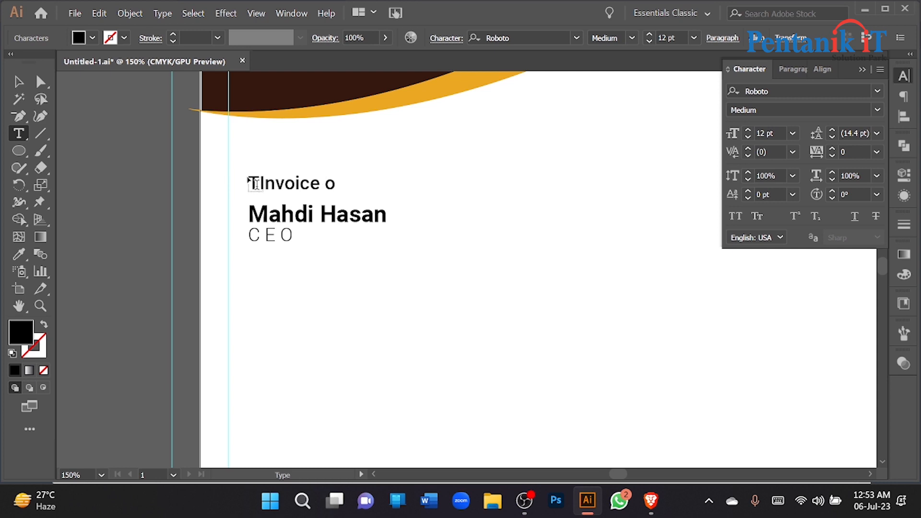
{"action": "left_click_drag", "start_coordinate": [258, 183], "coordinate": [247, 183]}
{"action": "key", "text": "BackSpace"}
{"action": "type", "text": "I"}
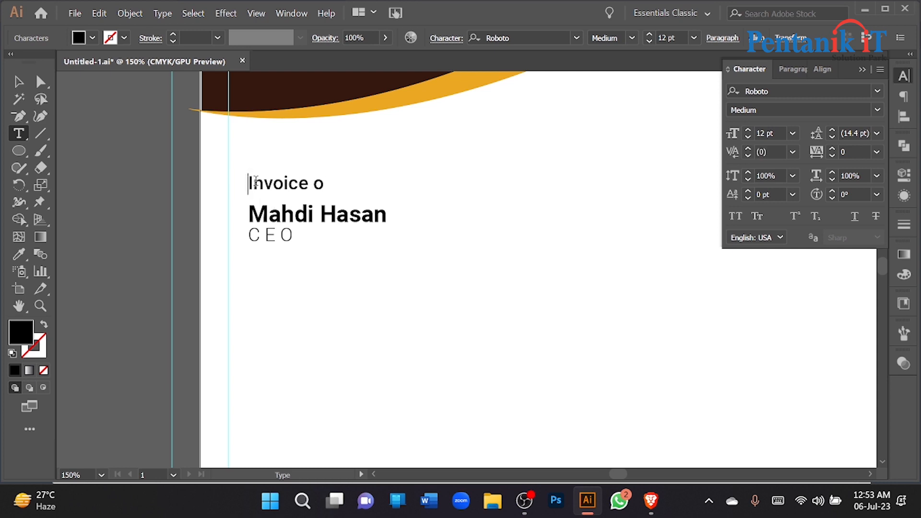
{"action": "type", "text": "T"}
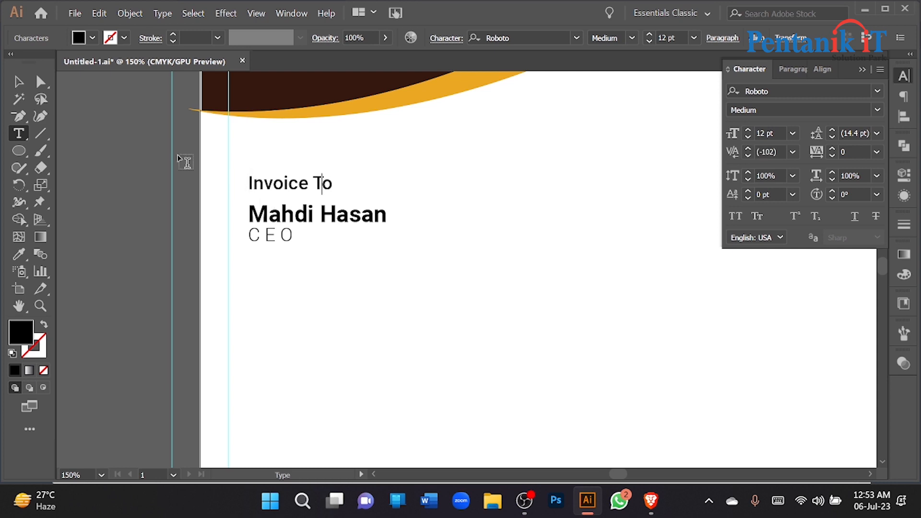
{"action": "key", "text": "BackSpace"}
{"action": "type", "text": "t"}
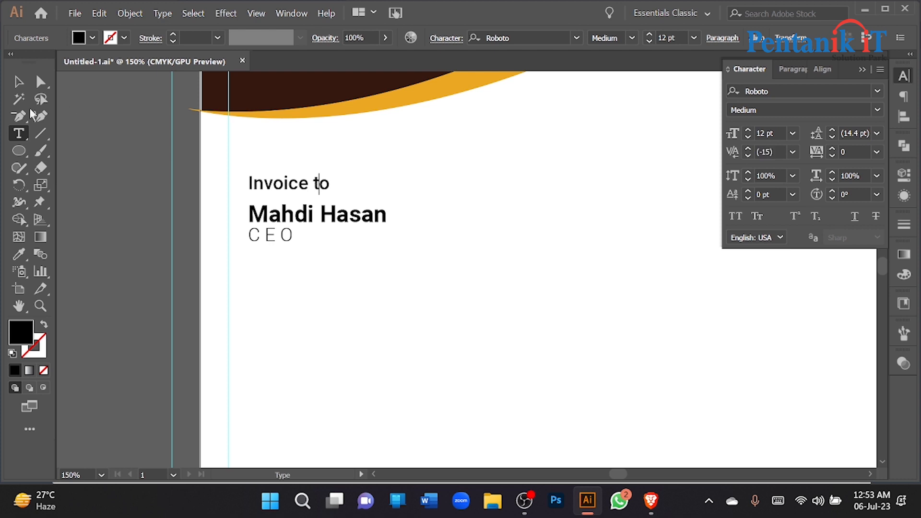
{"action": "left_click", "coordinate": [19, 82]}
- Replace the "CEO" line under the recipient's name with the recipient's postal address, breaking it before the country
{"action": "left_click", "coordinate": [244, 236]}
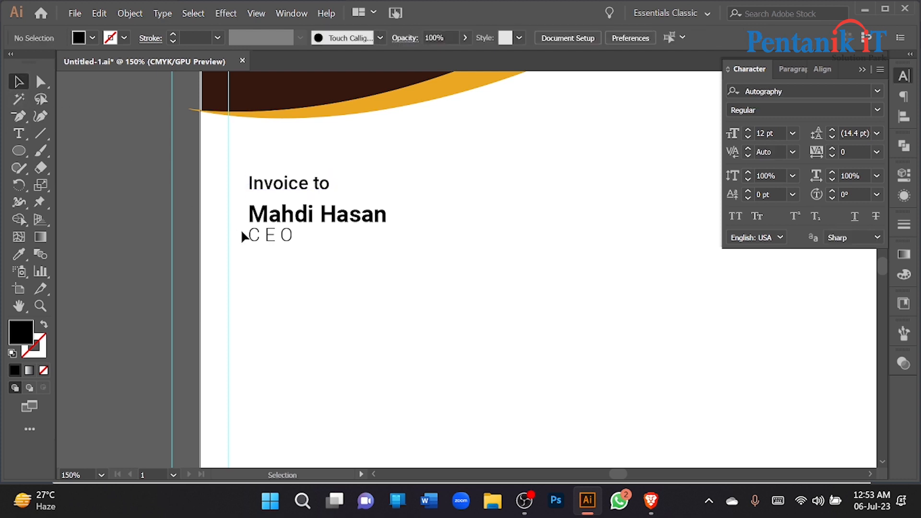
{"action": "double_click", "coordinate": [272, 236]}
{"action": "triple_click", "coordinate": [273, 236]}
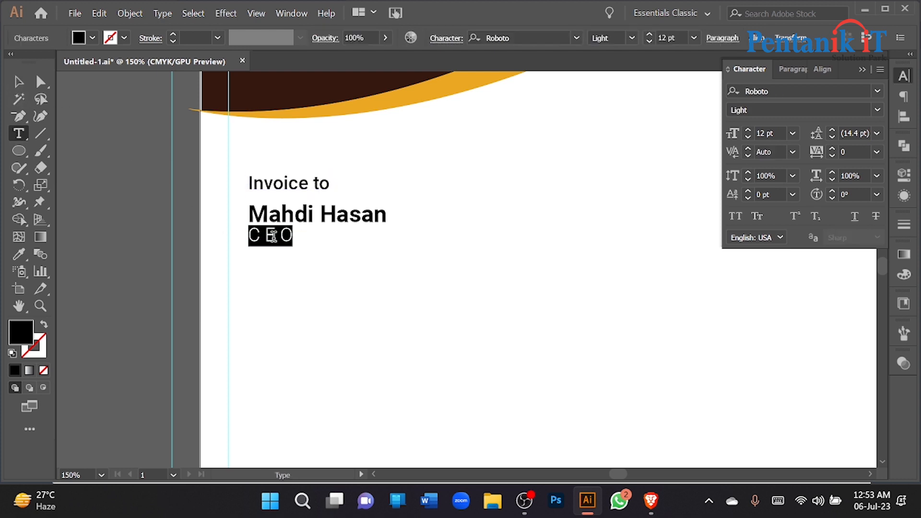
{"action": "type", "text": "dhj"}
{"action": "key", "text": "BackSpace"}
{"action": "key", "text": "BackSpace"}
{"action": "key", "text": "BackSpace"}
{"action": "type", "text": "dhanmon"}
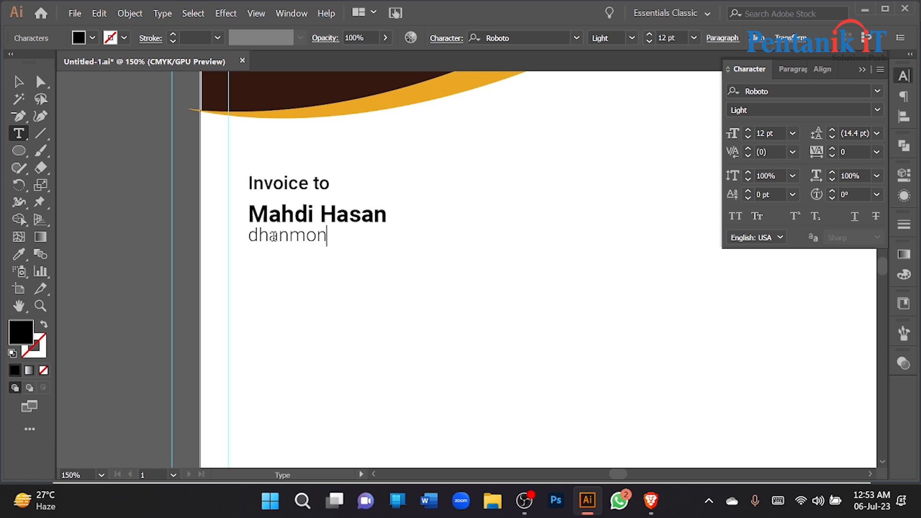
{"action": "double_click", "coordinate": [273, 236]}
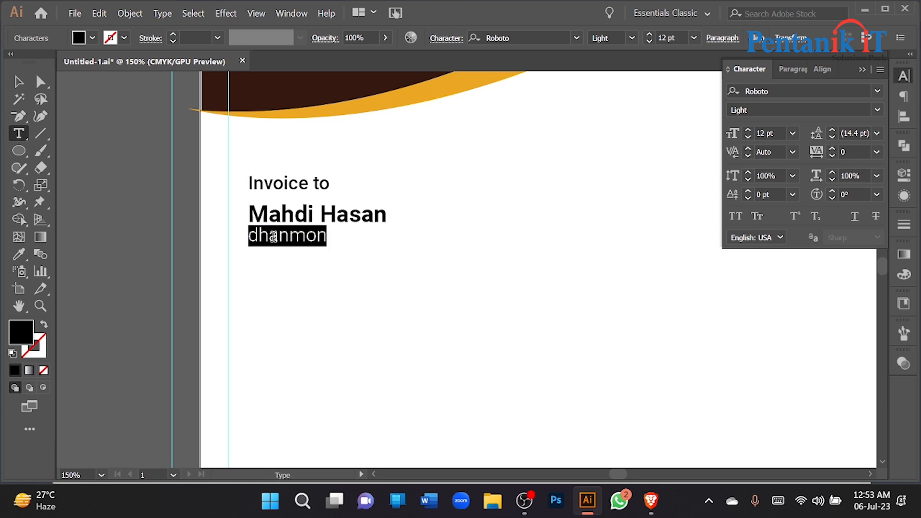
{"action": "key", "text": "Left"}
{"action": "type", "text": "79 "}
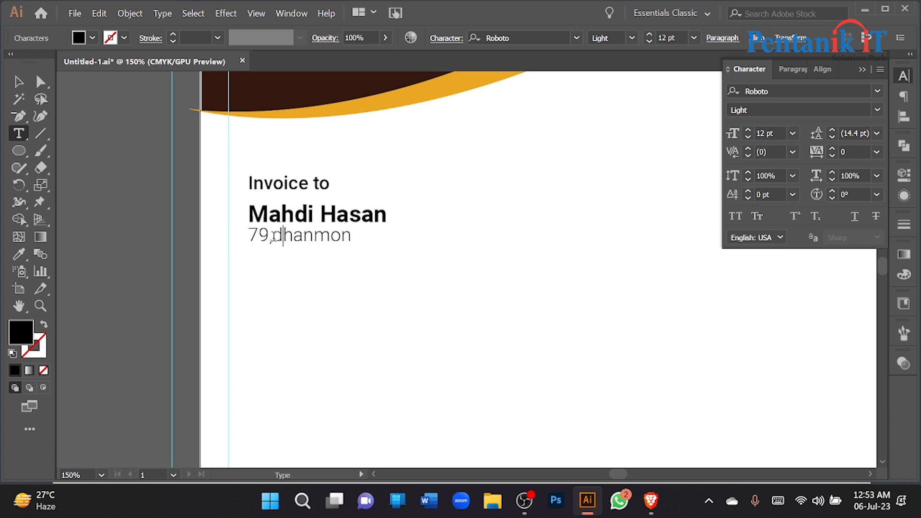
{"action": "type", "text": "dhanmondi, dhaka, bangladesh"}
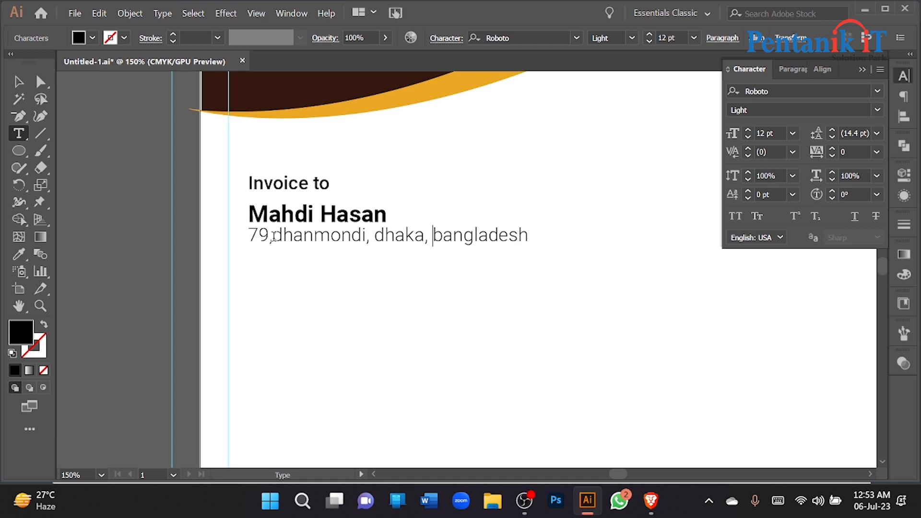
{"action": "key", "text": "Return"}
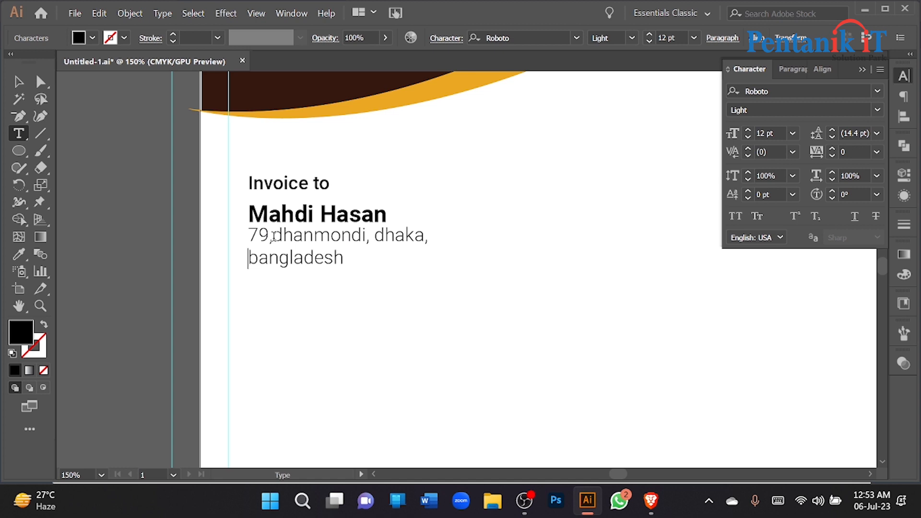
- Nudge the two-line address down slightly to add space below the recipient's name, and deselect it
{"action": "left_click", "coordinate": [14, 91]}
{"action": "key", "text": "Down"}
{"action": "key", "text": "Down"}
{"action": "key", "text": "Down"}
{"action": "key", "text": "Down"}
{"action": "key", "text": "Down"}
{"action": "key", "text": "Down"}
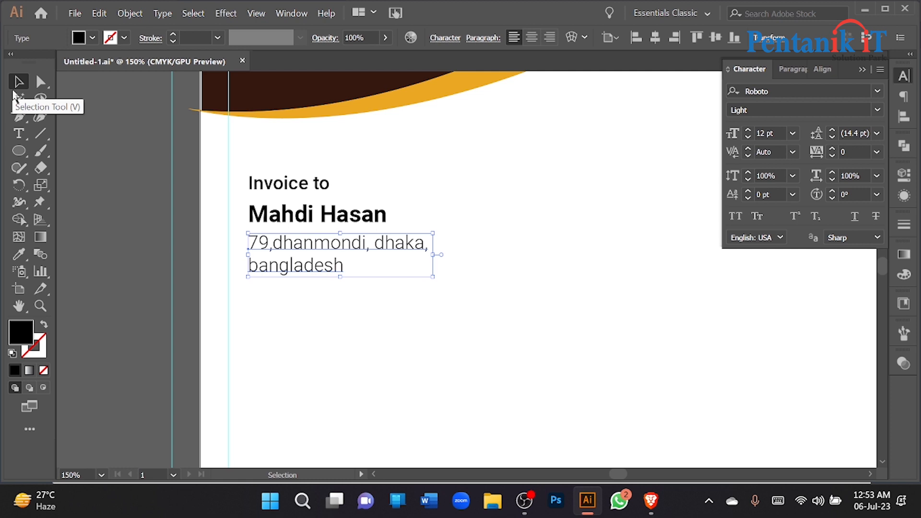
{"action": "left_click", "coordinate": [99, 226]}
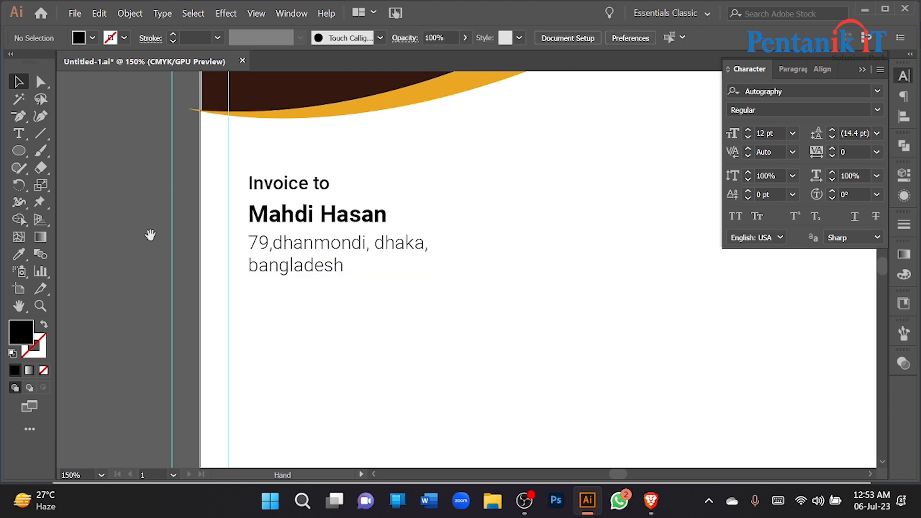
- Align the top of the date line with the "Invoice to" label
{"action": "scroll", "coordinate": [139, 237], "scroll_direction": "down", "scroll_amount": 1}
{"action": "scroll", "coordinate": [128, 289], "scroll_direction": "down", "scroll_amount": 2}
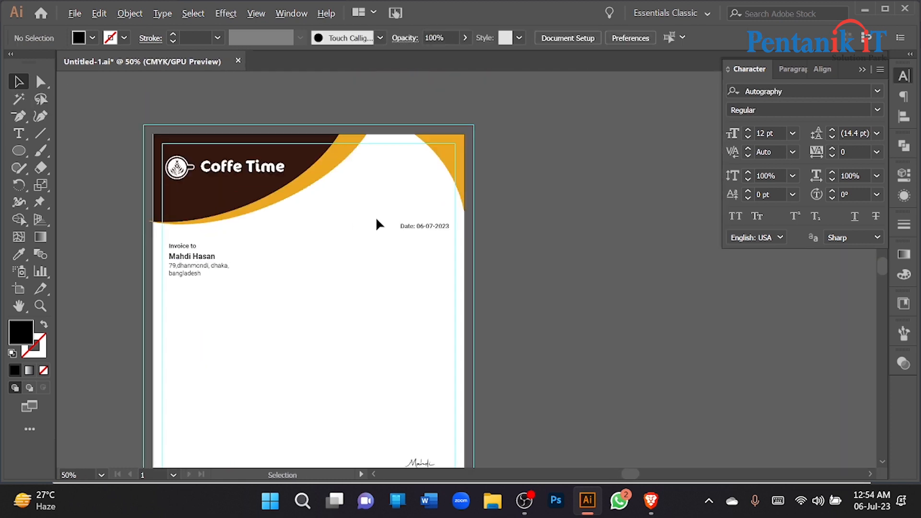
{"action": "scroll", "coordinate": [405, 228], "scroll_direction": "up", "scroll_amount": 1}
{"action": "left_click", "coordinate": [434, 234]}
{"action": "scroll", "coordinate": [436, 235], "scroll_direction": "down", "scroll_amount": 1}
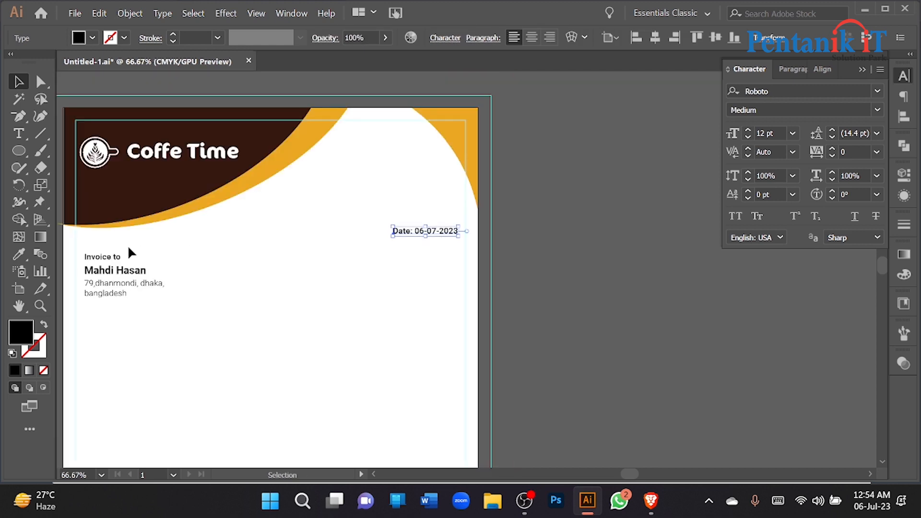
{"action": "left_click", "coordinate": [117, 258], "text": "shift"}
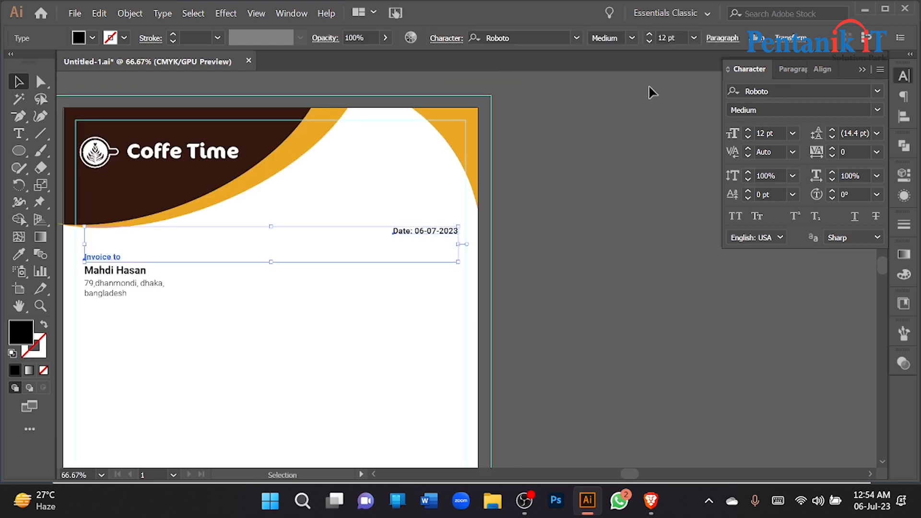
{"action": "left_click", "coordinate": [822, 69]}
{"action": "left_click", "coordinate": [823, 107]}
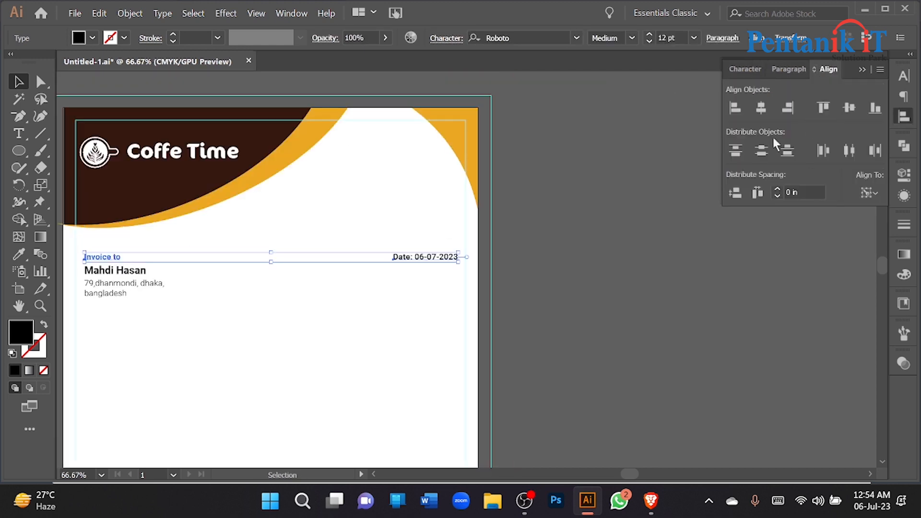
{"action": "left_click", "coordinate": [384, 218]}
- Duplicate the date line just below itself and align the top of the copy with the recipient's name
{"action": "scroll", "coordinate": [407, 261], "scroll_direction": "up", "scroll_amount": 1}
{"action": "left_click_drag", "start_coordinate": [413, 261], "coordinate": [414, 283]}
{"action": "scroll", "coordinate": [544, 286], "scroll_direction": "down", "scroll_amount": 1}
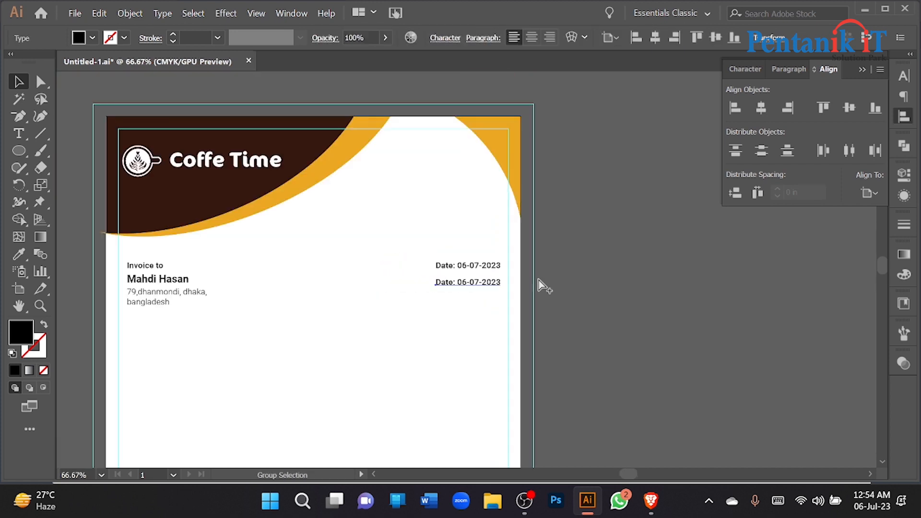
{"action": "left_click", "coordinate": [165, 279], "text": "shift"}
{"action": "left_click", "coordinate": [166, 278]}
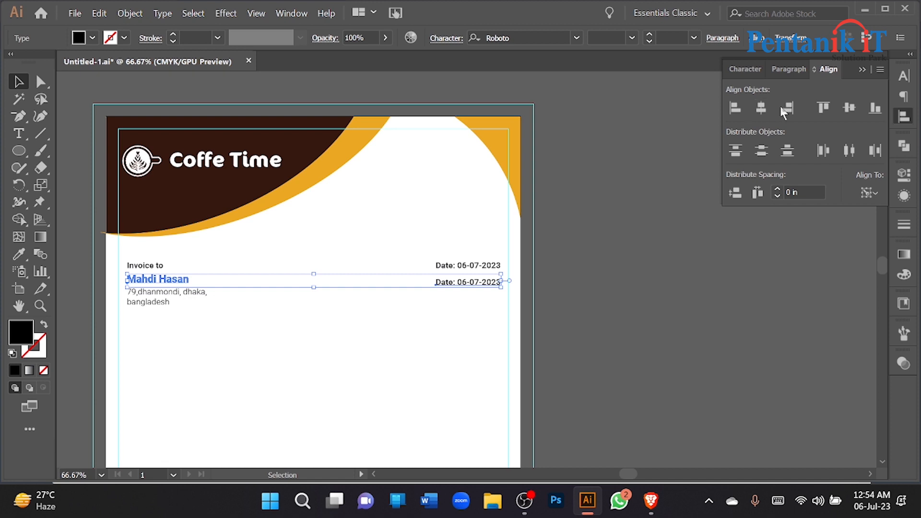
{"action": "left_click", "coordinate": [823, 108]}
{"action": "left_click", "coordinate": [508, 258]}
- Replace the upper of the two date lines with "Invoice: " followed by the invoice number
{"action": "scroll", "coordinate": [508, 258], "scroll_direction": "up", "scroll_amount": 2}
{"action": "left_click", "coordinate": [436, 274]}
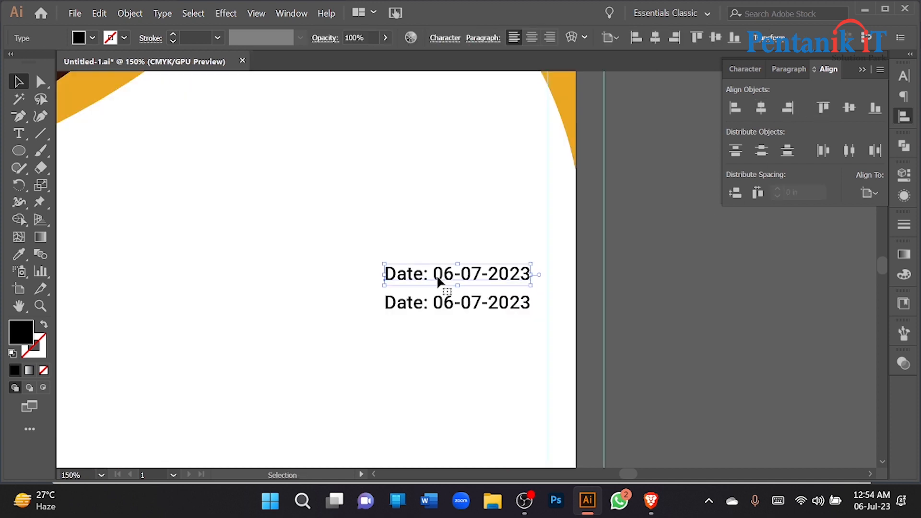
{"action": "triple_click", "coordinate": [436, 274]}
{"action": "type", "text": "Invou"}
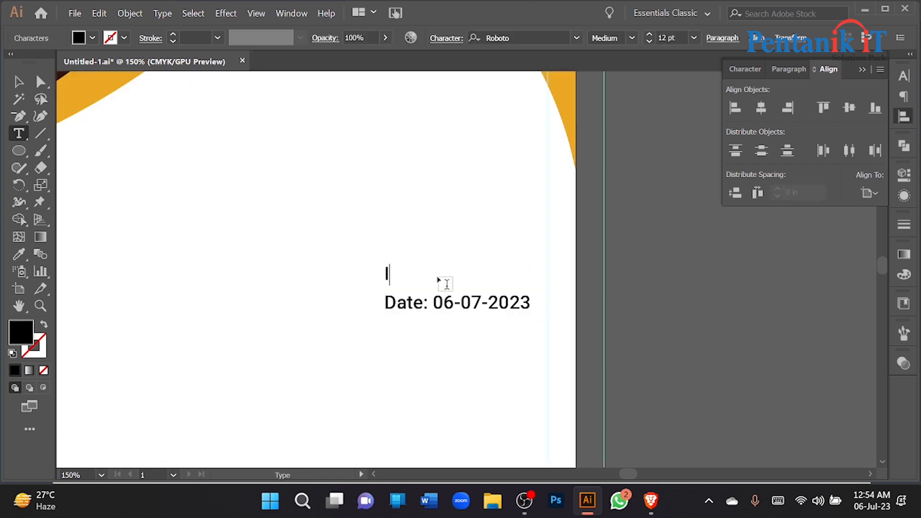
{"action": "type", "text": "ce"}
{"action": "key", "text": "BackSpace"}
{"action": "key", "text": "BackSpace"}
{"action": "key", "text": "BackSpace"}
{"action": "type", "text": "ice: 10789"}
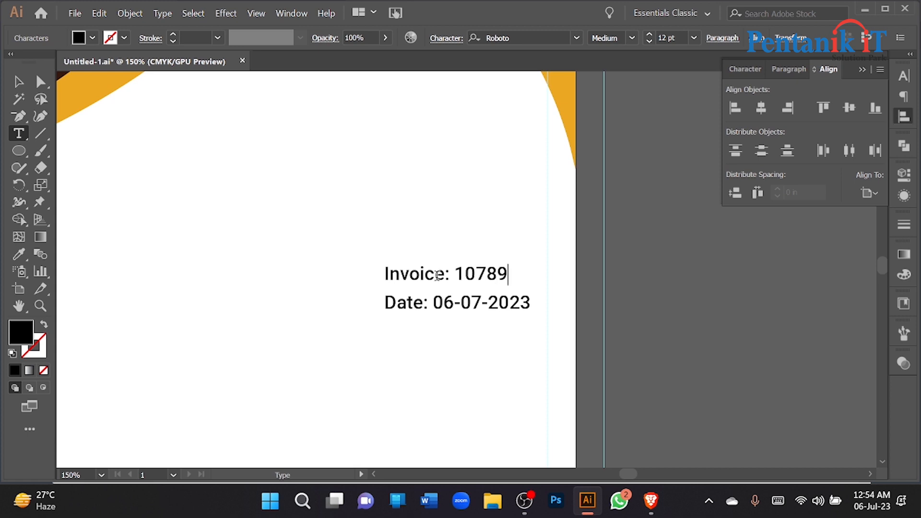
{"action": "left_click", "coordinate": [19, 82]}
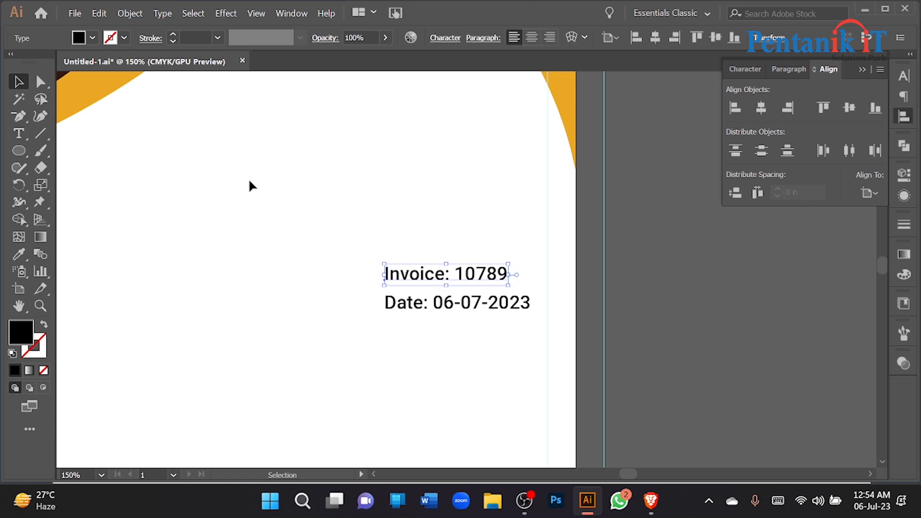
{"action": "left_click", "coordinate": [382, 237]}
- Align the right edges of the invoice number line and the date line
{"action": "scroll", "coordinate": [489, 309], "scroll_direction": "down", "scroll_amount": 3}
{"action": "scroll", "coordinate": [486, 307], "scroll_direction": "up", "scroll_amount": 3}
{"action": "left_click", "coordinate": [486, 307]}
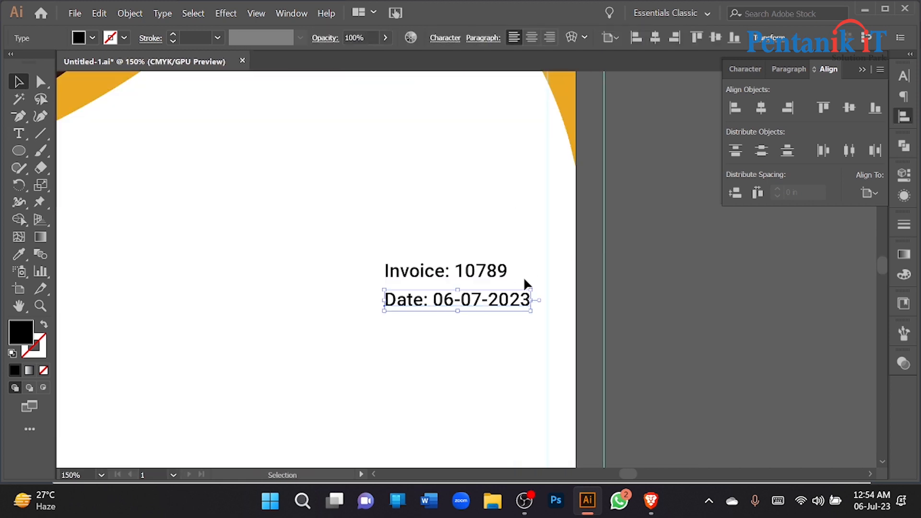
{"action": "left_click", "coordinate": [497, 272], "text": "shift"}
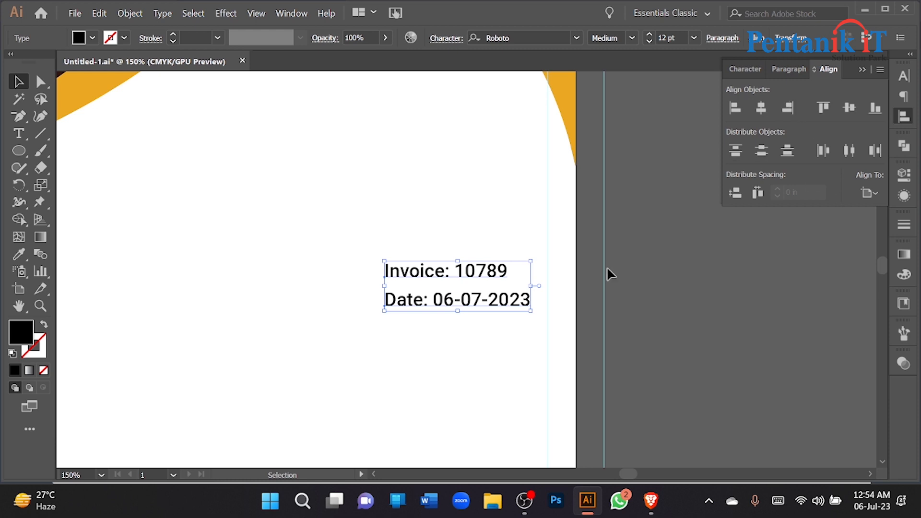
{"action": "left_click", "coordinate": [526, 298]}
{"action": "left_click", "coordinate": [787, 107]}
{"action": "left_click", "coordinate": [648, 256]}
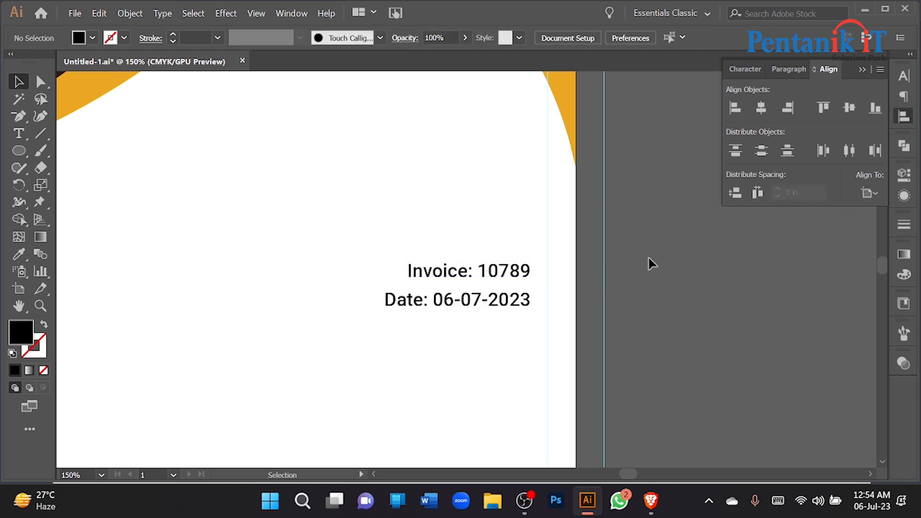
- Duplicate the Coffe Time logo into the white header area, ungroup the copy and delete its cup icon
{"action": "scroll", "coordinate": [637, 278], "scroll_direction": "down", "scroll_amount": 3}
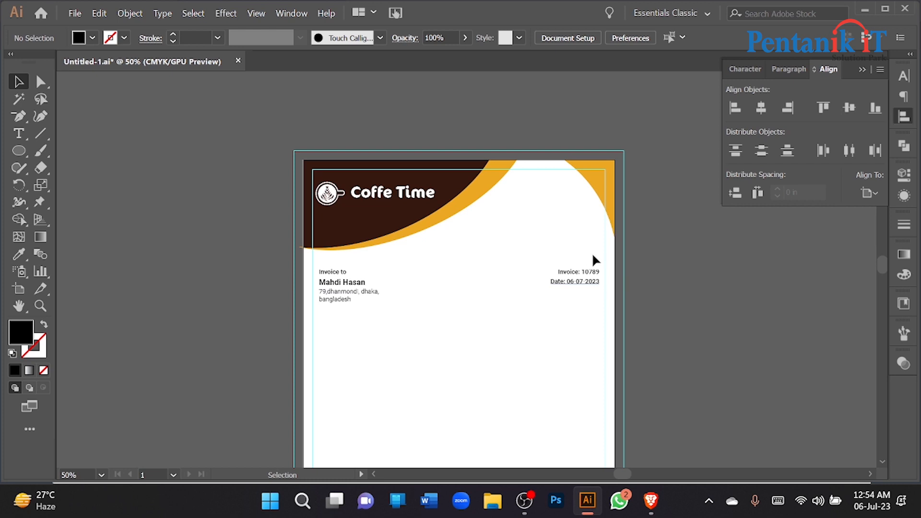
{"action": "scroll", "coordinate": [580, 190], "scroll_direction": "up", "scroll_amount": 2}
{"action": "left_click_drag", "start_coordinate": [212, 206], "coordinate": [569, 210]}
{"action": "right_click", "coordinate": [511, 191]}
{"action": "left_click", "coordinate": [554, 318]}
{"action": "left_click", "coordinate": [487, 204], "text": "shift"}
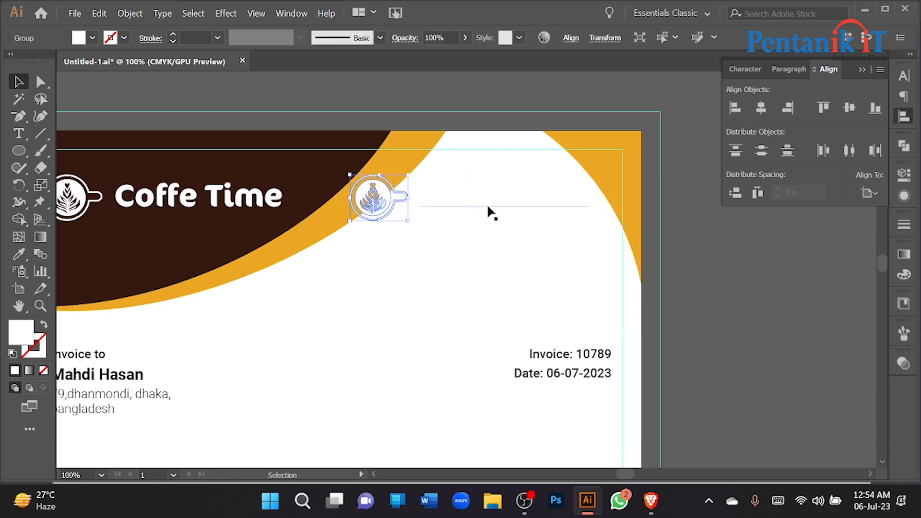
{"action": "key", "text": "Delete"}
- Apply the recipient name's text style to the copied "Coffe Time" wordmark with the Eyedropper
{"action": "left_click", "coordinate": [487, 205]}
{"action": "left_click", "coordinate": [18, 254]}
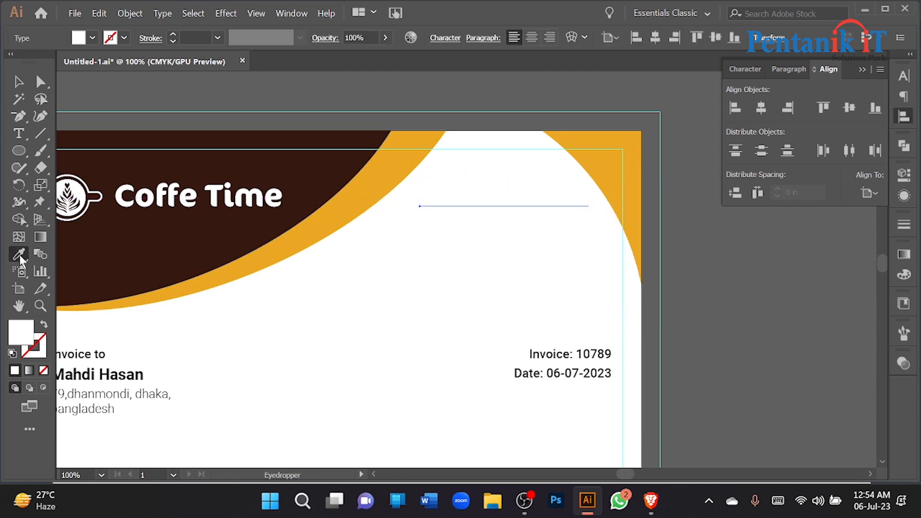
{"action": "left_click", "coordinate": [101, 374]}
{"action": "left_click", "coordinate": [17, 83]}
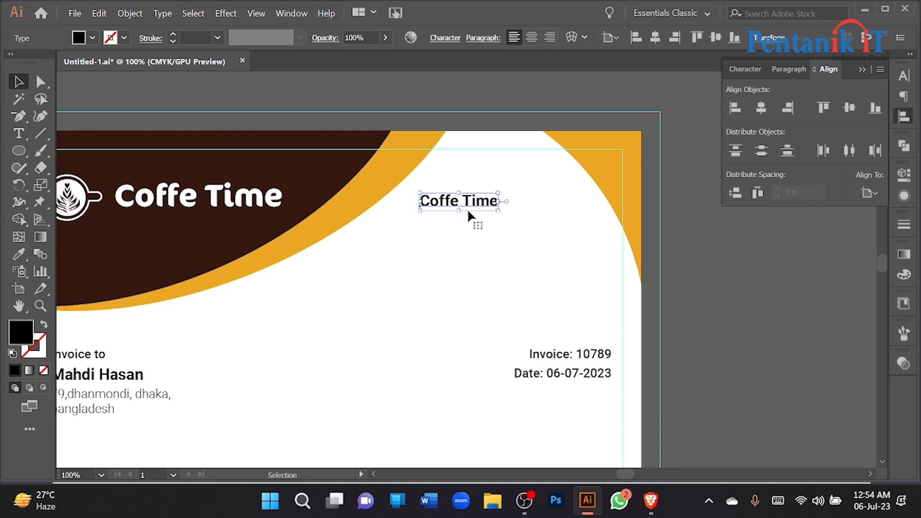
- Enlarge the copied wordmark to about 35 pt and change its text to "Invoice"
{"action": "left_click_drag", "start_coordinate": [498, 202], "coordinate": [586, 237]}
{"action": "double_click", "coordinate": [551, 232]}
{"action": "key", "text": "ctrl+a"}
{"action": "type", "text": "Invoice"}
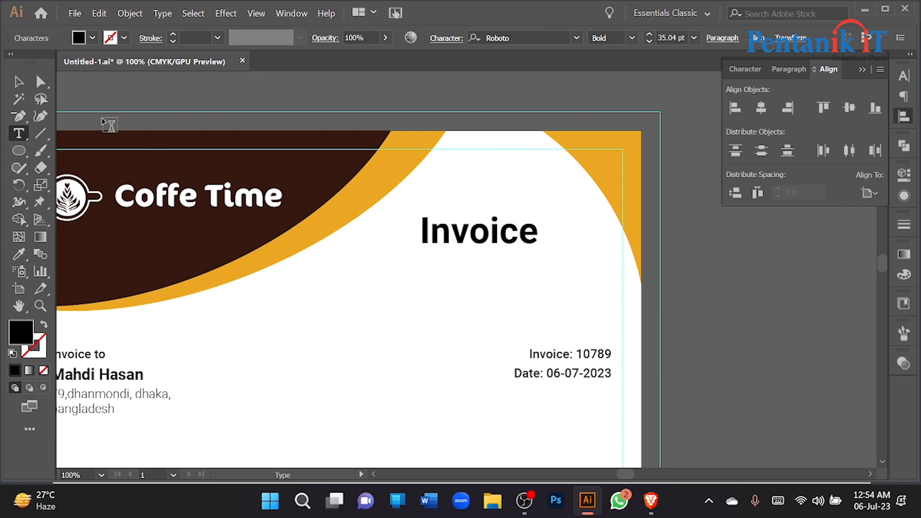
{"action": "left_click", "coordinate": [18, 82]}
- Right-align the large "Invoice" heading with the invoice number line and move it straight down closer to that line
{"action": "left_click", "coordinate": [564, 358], "text": "shift"}
{"action": "left_click", "coordinate": [594, 342]}
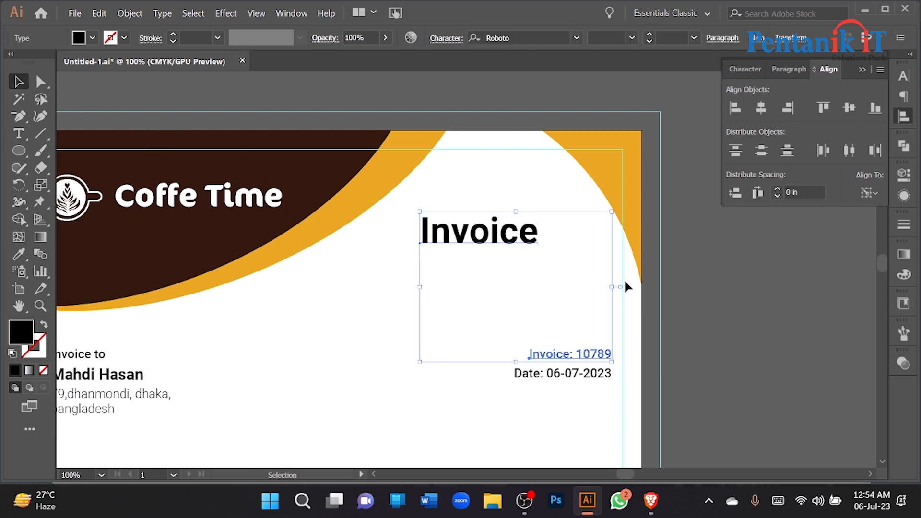
{"action": "left_click", "coordinate": [787, 107]}
{"action": "left_click", "coordinate": [511, 325]}
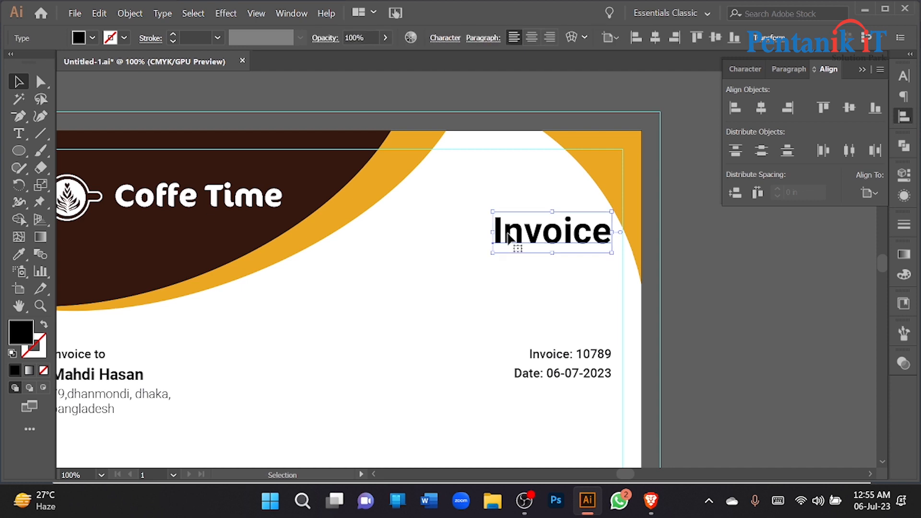
{"action": "left_click", "coordinate": [485, 233]}
{"action": "left_click_drag", "start_coordinate": [544, 233], "coordinate": [544, 280]}
{"action": "left_click", "coordinate": [442, 249]}
- Draw a black rectangle about 7.52 in wide and 0.65 in high below the address, spanning between the side margins
{"action": "key", "text": "ctrl+minus"}
{"action": "key", "text": "ctrl+minus"}
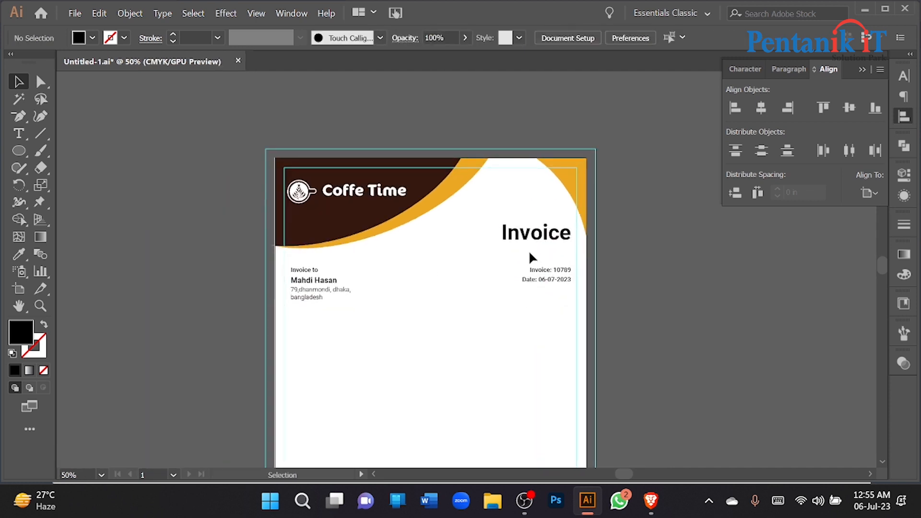
{"action": "scroll", "coordinate": [527, 257], "scroll_direction": "down", "scroll_amount": 2}
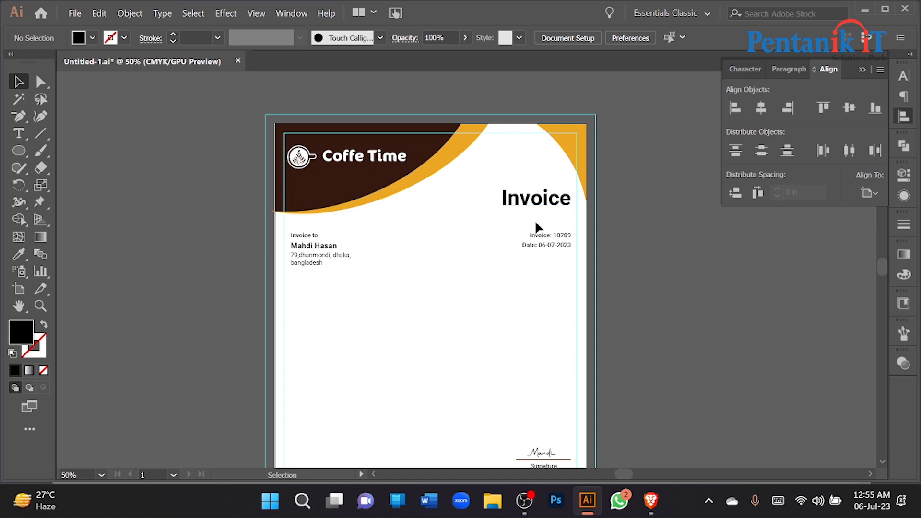
{"action": "scroll", "coordinate": [425, 225], "scroll_direction": "down", "scroll_amount": 3}
{"action": "scroll", "coordinate": [426, 226], "scroll_direction": "down", "scroll_amount": 1}
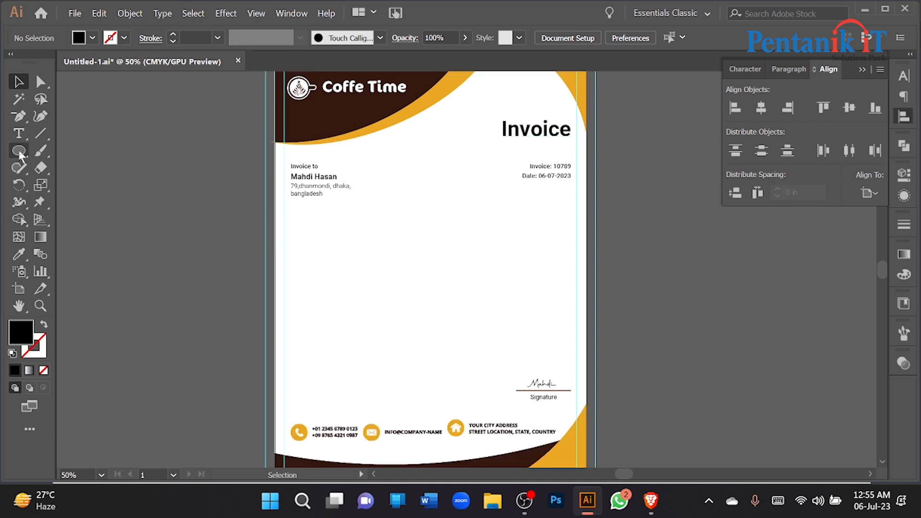
{"action": "left_click_drag", "start_coordinate": [19, 154], "coordinate": [65, 150]}
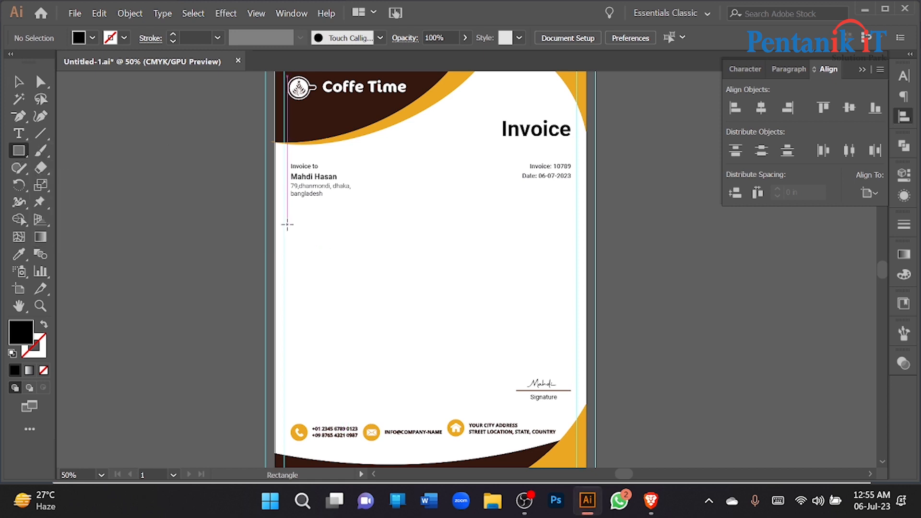
{"action": "left_click_drag", "start_coordinate": [291, 220], "coordinate": [574, 244]}
{"action": "key", "text": "v"}
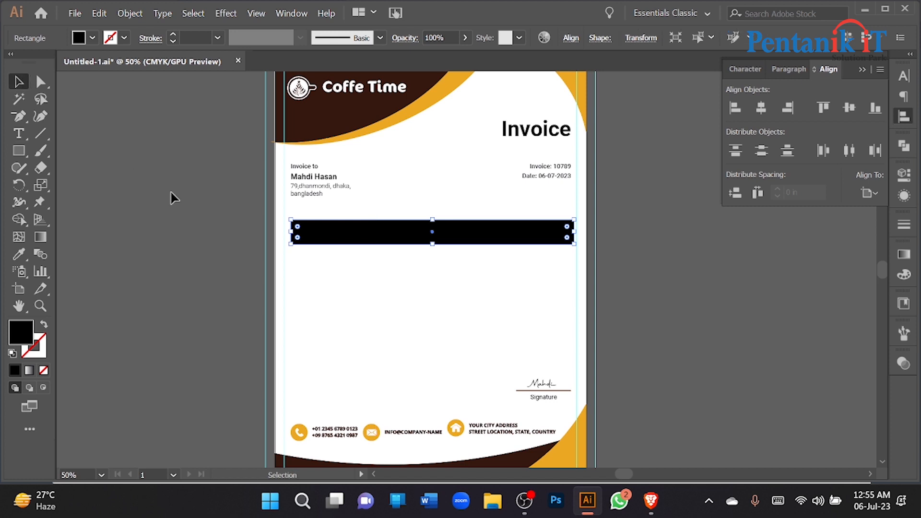
{"action": "left_click", "coordinate": [314, 254]}
- Add the bold text "no." just below the start of the black bar
{"action": "scroll", "coordinate": [360, 230], "scroll_direction": "up", "scroll_amount": 1}
{"action": "left_click_drag", "start_coordinate": [403, 198], "coordinate": [376, 200]}
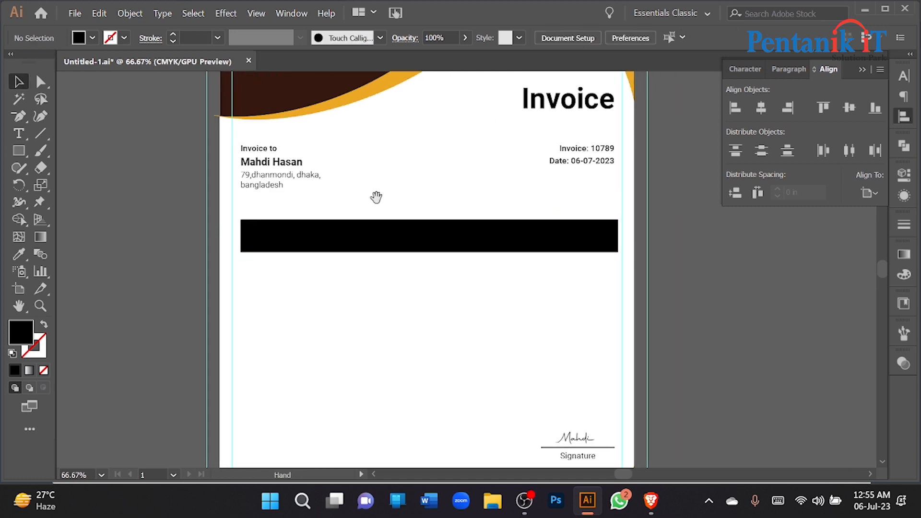
{"action": "left_click", "coordinate": [18, 136]}
{"action": "left_click", "coordinate": [246, 272]}
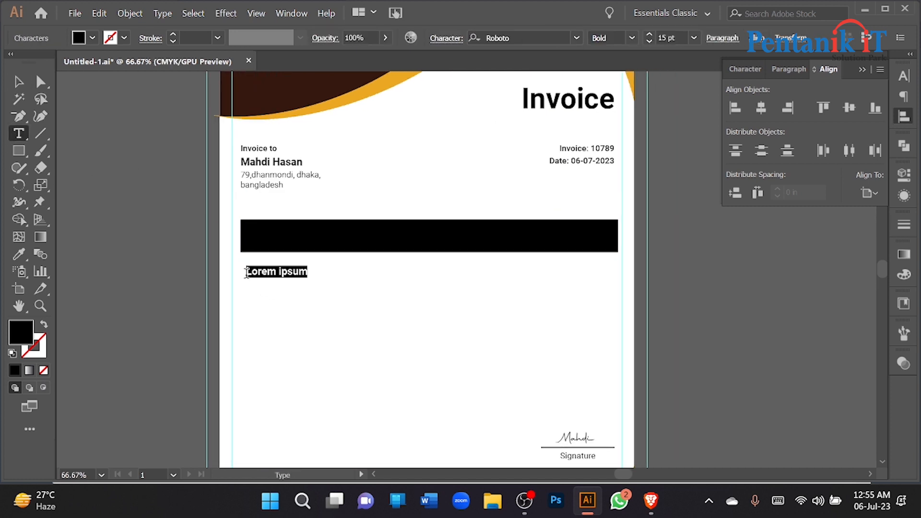
{"action": "type", "text": "no"}
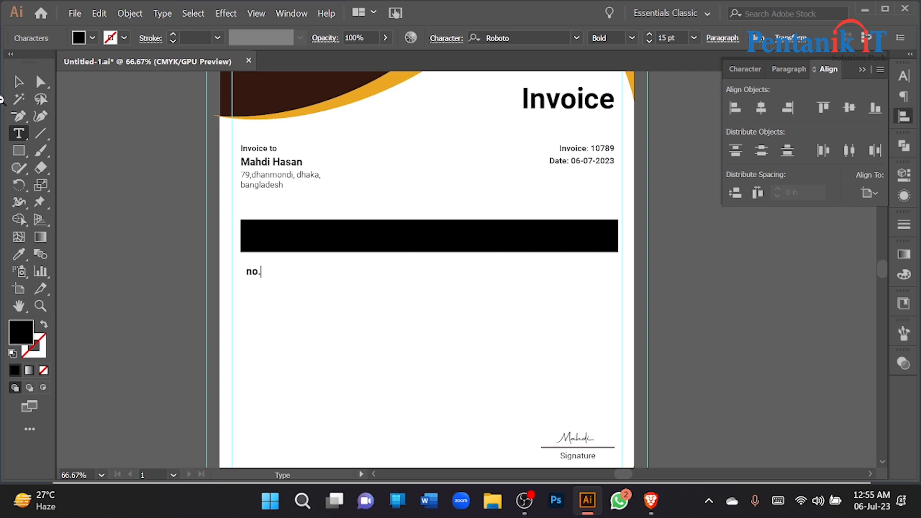
{"action": "type", "text": "."}
{"action": "left_click", "coordinate": [17, 81]}
{"action": "left_click", "coordinate": [189, 251]}
- Duplicate the "no." label to its right and change the copy's text to "Item."
{"action": "left_click_drag", "start_coordinate": [249, 276], "coordinate": [290, 275]}
{"action": "key", "text": "t"}
{"action": "left_click_drag", "start_coordinate": [290, 272], "coordinate": [274, 273]}
{"action": "left_click", "coordinate": [24, 84]}
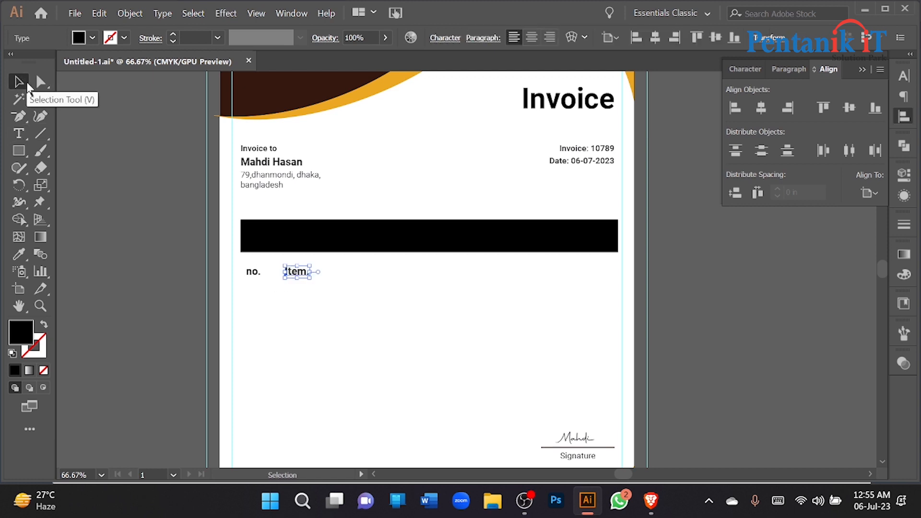
- Duplicate the "Item." label to its right and change the copy's text to "Price."
{"action": "left_click_drag", "start_coordinate": [287, 271], "coordinate": [325, 271]}
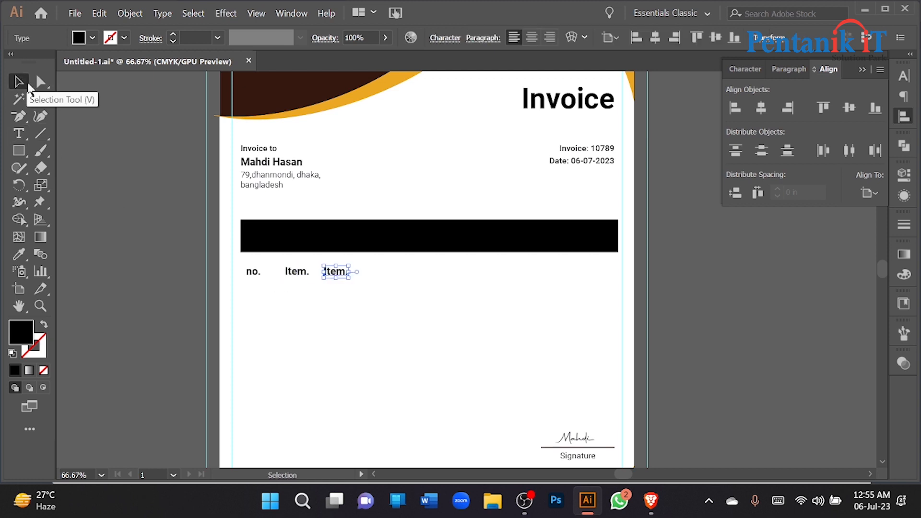
{"action": "double_click", "coordinate": [336, 272]}
{"action": "type", "text": "Price"}
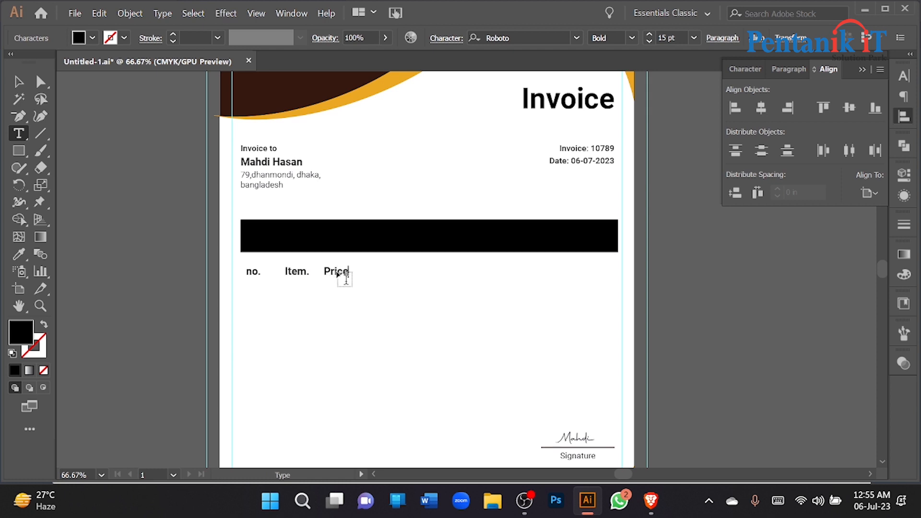
{"action": "type", "text": "."}
{"action": "left_click", "coordinate": [18, 82]}
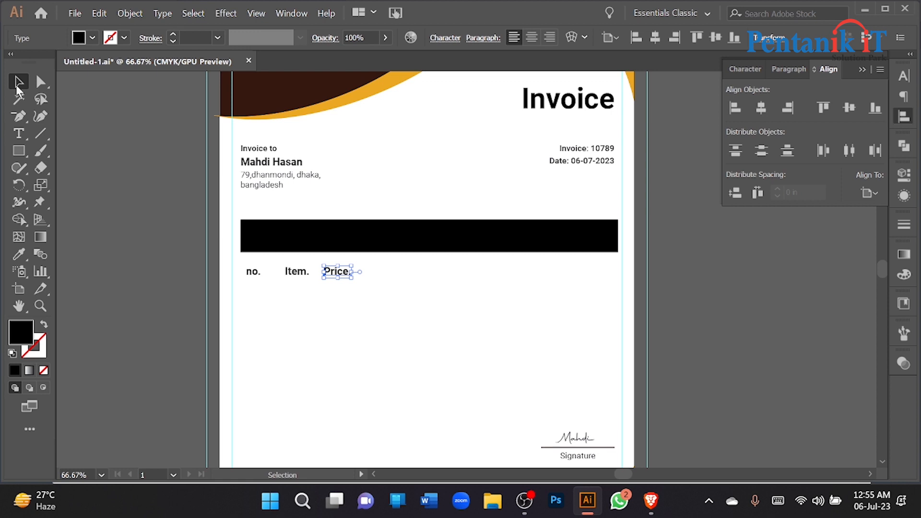
- Duplicate the "Price." label to its right and change the copy's text to "Qty."
{"action": "left_click_drag", "start_coordinate": [344, 278], "coordinate": [383, 277]}
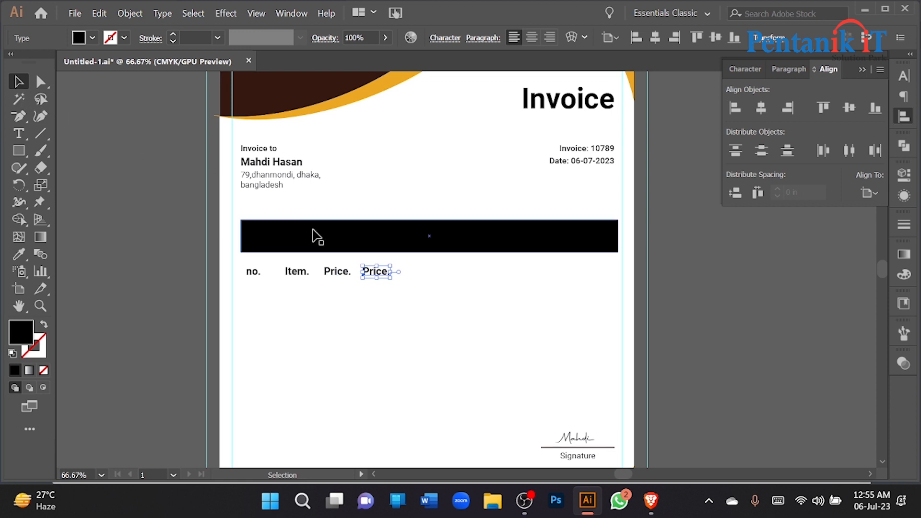
{"action": "triple_click", "coordinate": [379, 272]}
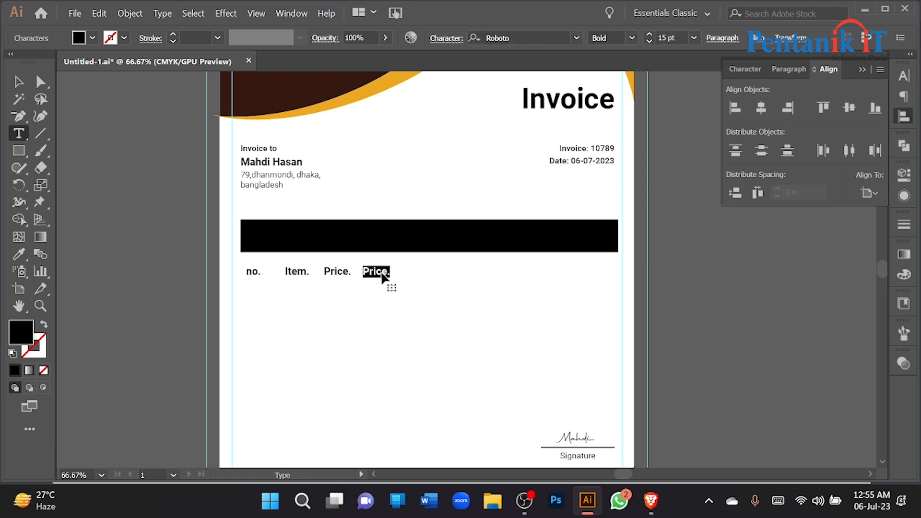
{"action": "type", "text": "Qr"}
{"action": "left_click", "coordinate": [19, 82]}
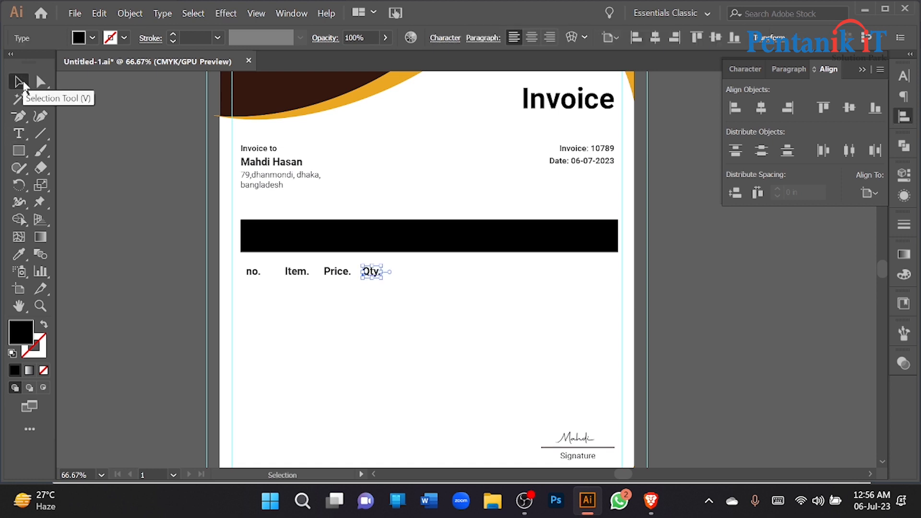
- Duplicate the "Qty." label at the same spacing, change the copy's text to "total" and deselect it
{"action": "key", "text": "ctrl+d"}
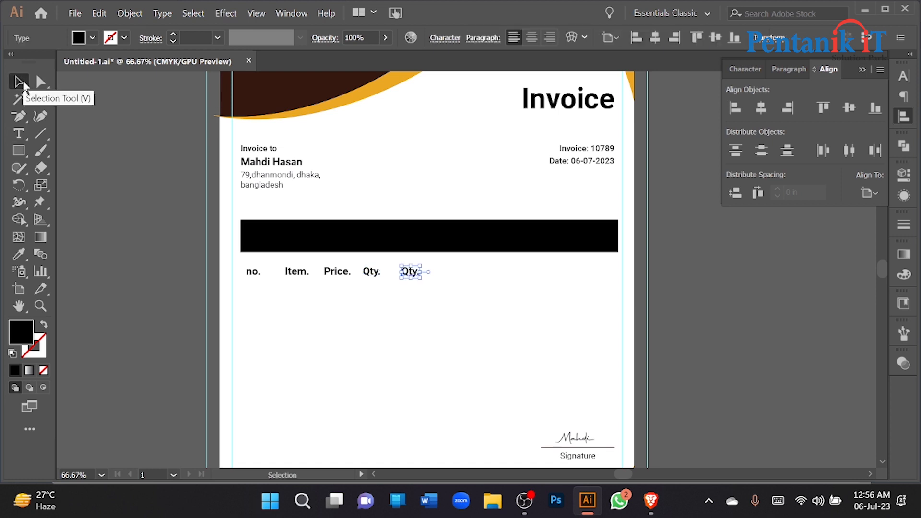
{"action": "double_click", "coordinate": [408, 273]}
{"action": "type", "text": "totak"}
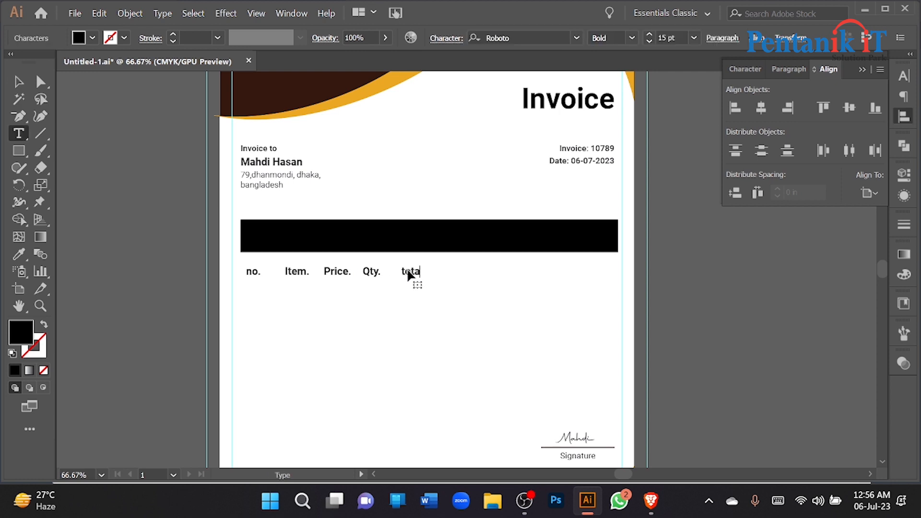
{"action": "left_click", "coordinate": [27, 88]}
{"action": "left_click", "coordinate": [99, 235]}
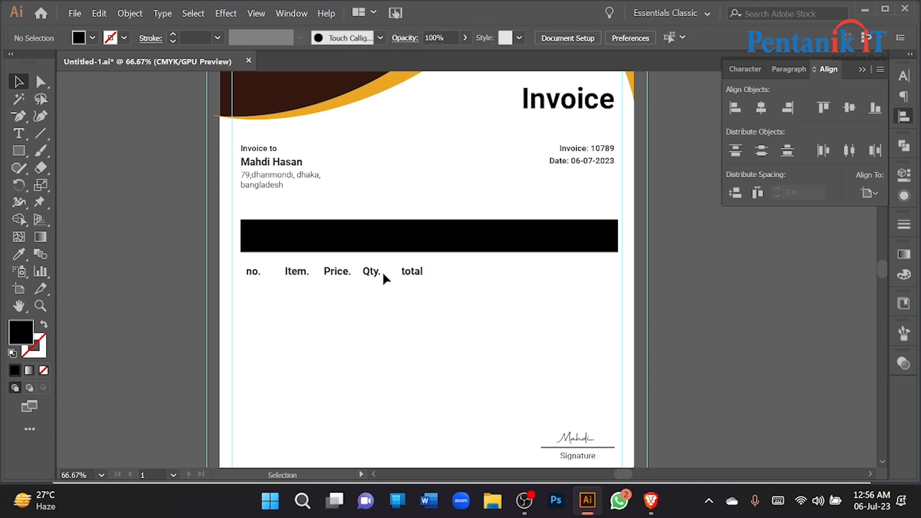
- Split the black header bar into a grid of one row and five columns and deselect the pieces
{"action": "left_click", "coordinate": [405, 239]}
{"action": "left_click", "coordinate": [140, 15]}
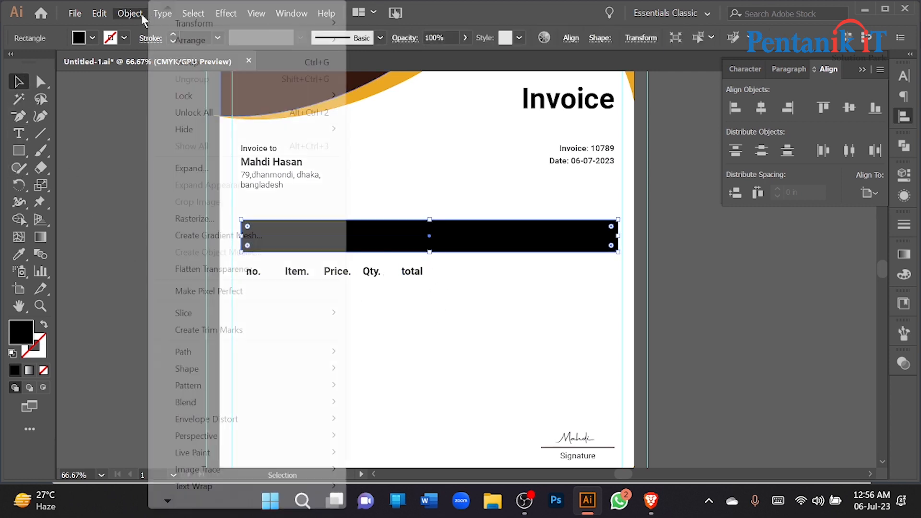
{"action": "mouse_move", "coordinate": [193, 352]}
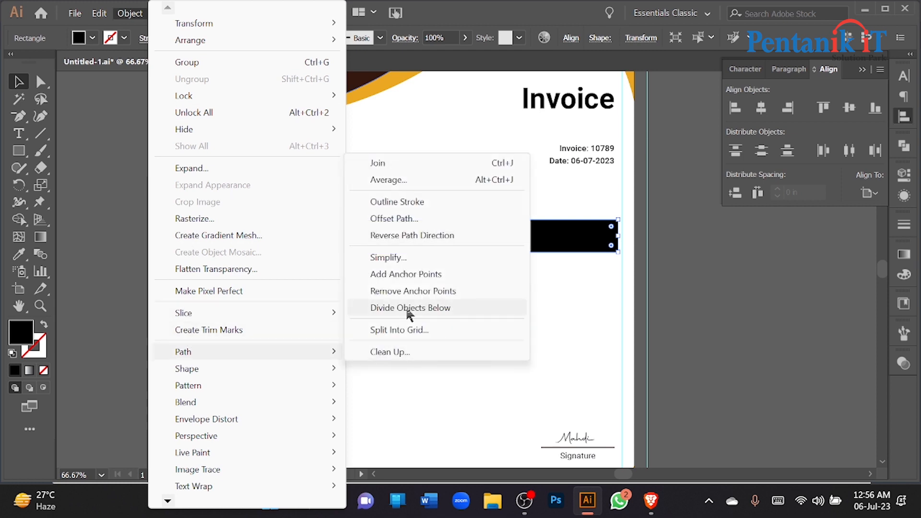
{"action": "left_click", "coordinate": [413, 330]}
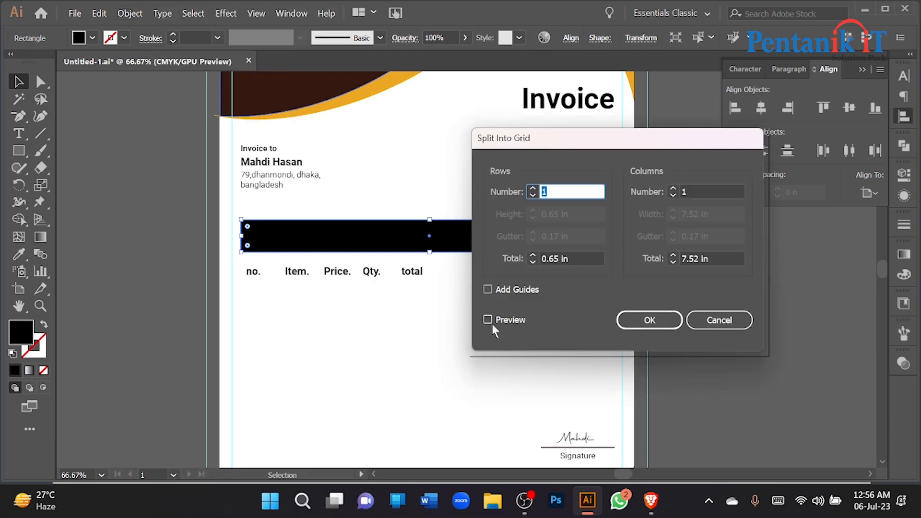
{"action": "left_click", "coordinate": [488, 320]}
{"action": "left_click", "coordinate": [705, 191]}
{"action": "key", "text": "Up"}
{"action": "key", "text": "Up"}
{"action": "key", "text": "Up"}
{"action": "key", "text": "Up"}
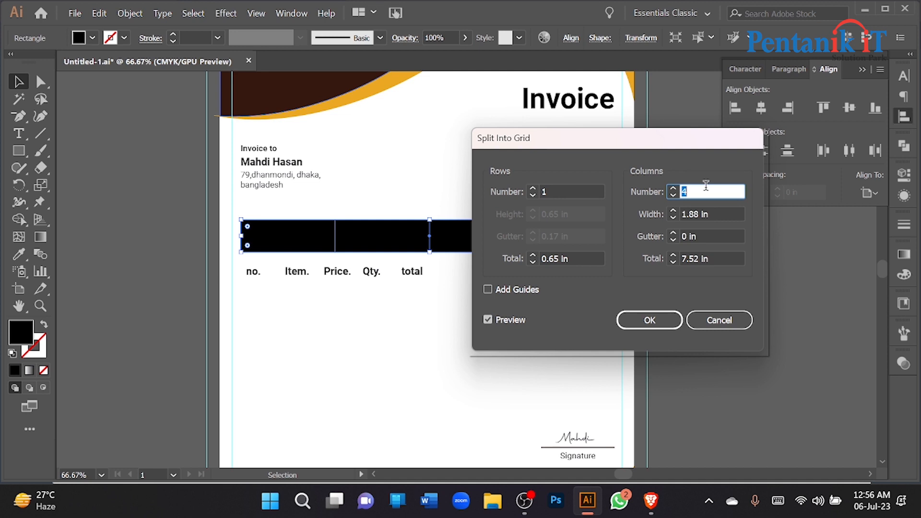
{"action": "left_click", "coordinate": [647, 319]}
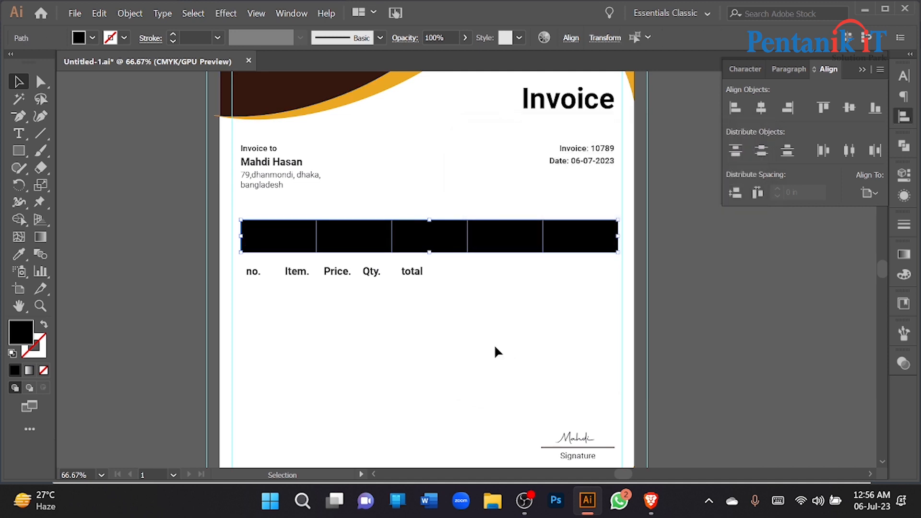
{"action": "left_click", "coordinate": [495, 346]}
- Narrow the first header cell to a small square and widen the second cell both ways, trimming the third cell's left edge to make room
{"action": "left_click", "coordinate": [287, 243]}
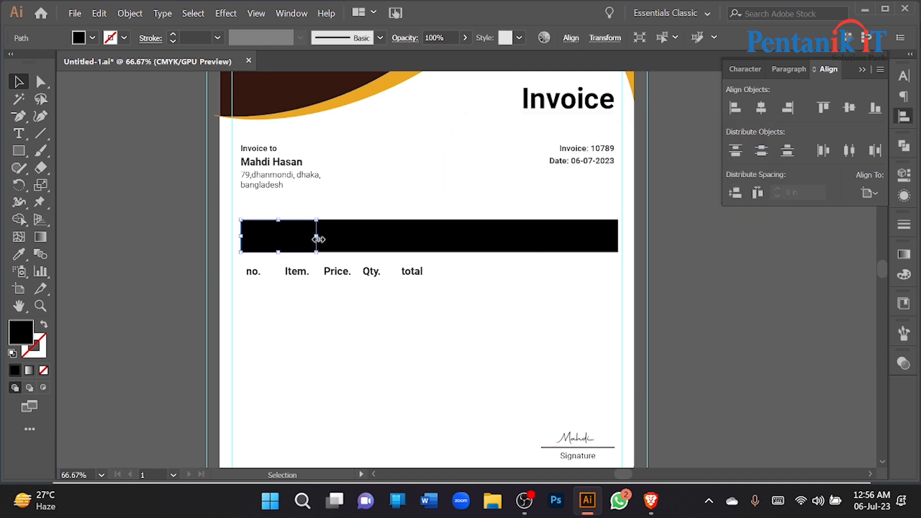
{"action": "left_click_drag", "start_coordinate": [318, 238], "coordinate": [275, 239]}
{"action": "left_click", "coordinate": [331, 242]}
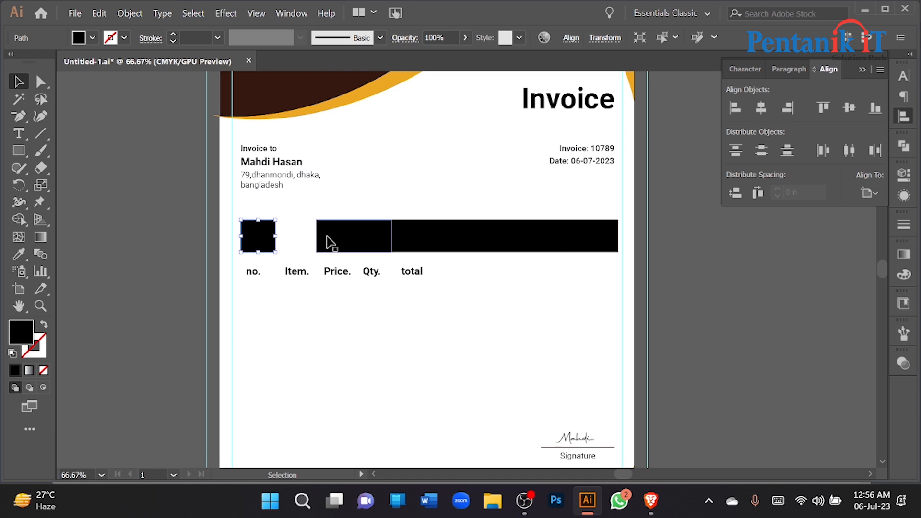
{"action": "left_click_drag", "start_coordinate": [318, 236], "coordinate": [283, 236]}
{"action": "left_click", "coordinate": [407, 247]}
{"action": "left_click_drag", "start_coordinate": [391, 236], "coordinate": [413, 235]}
{"action": "left_click", "coordinate": [341, 242]}
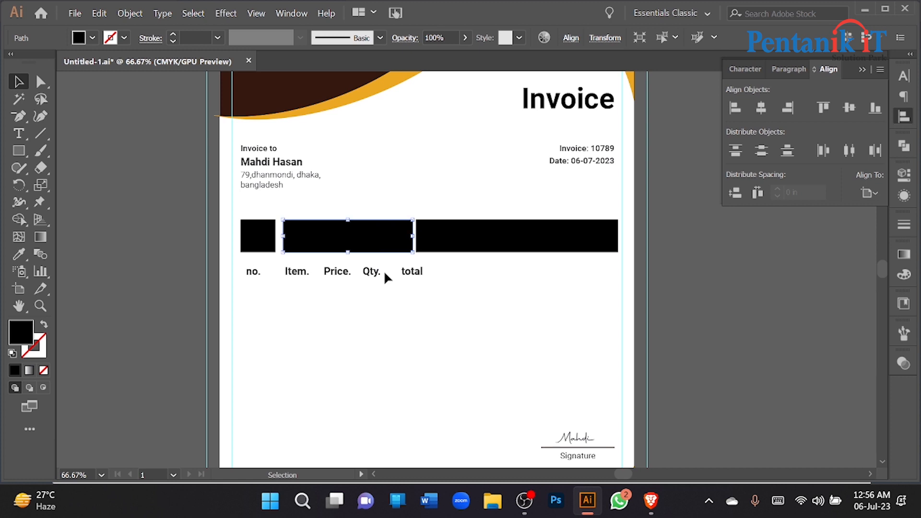
- Resize the second to fifth header cells so small gaps separate them, making the fourth cell narrow and keeping the second widest
{"action": "left_click", "coordinate": [497, 243]}
{"action": "left_click_drag", "start_coordinate": [468, 242], "coordinate": [499, 241]}
{"action": "left_click", "coordinate": [456, 247]}
{"action": "left_click_drag", "start_coordinate": [416, 238], "coordinate": [421, 238]}
{"action": "left_click", "coordinate": [386, 242]}
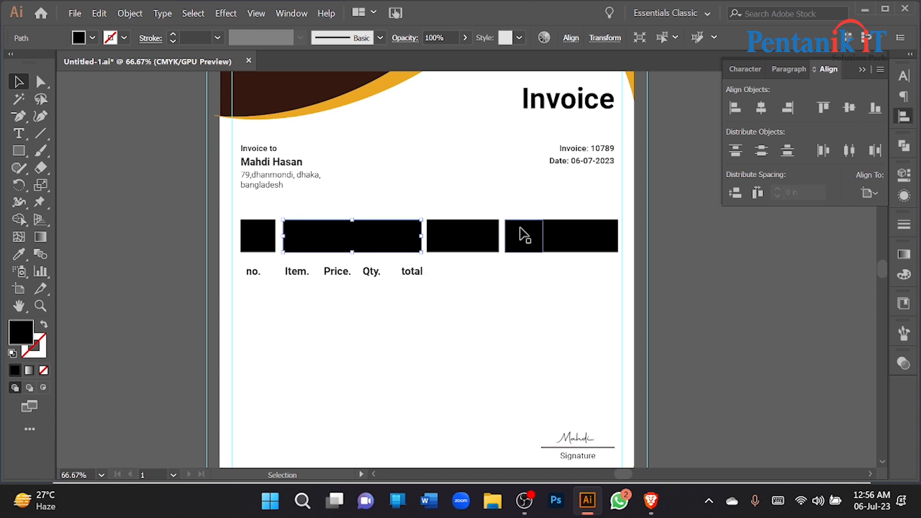
{"action": "left_click", "coordinate": [581, 239]}
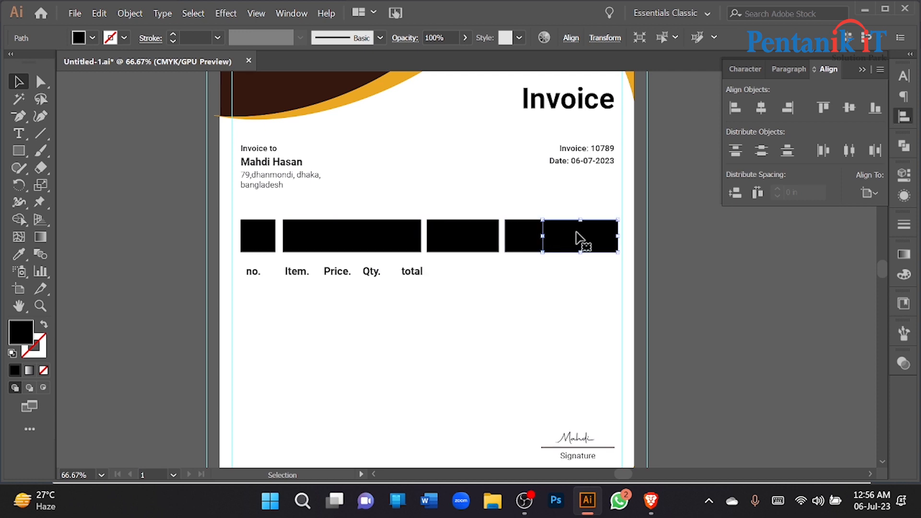
{"action": "left_click_drag", "start_coordinate": [542, 235], "coordinate": [547, 238]}
- Distribute all five header cells with equal horizontal spacing, aligned to the selection, and deselect them
{"action": "left_click", "coordinate": [528, 239], "text": "shift"}
{"action": "left_click", "coordinate": [470, 243], "text": "shift"}
{"action": "left_click", "coordinate": [385, 245], "text": "shift"}
{"action": "left_click", "coordinate": [258, 245], "text": "shift"}
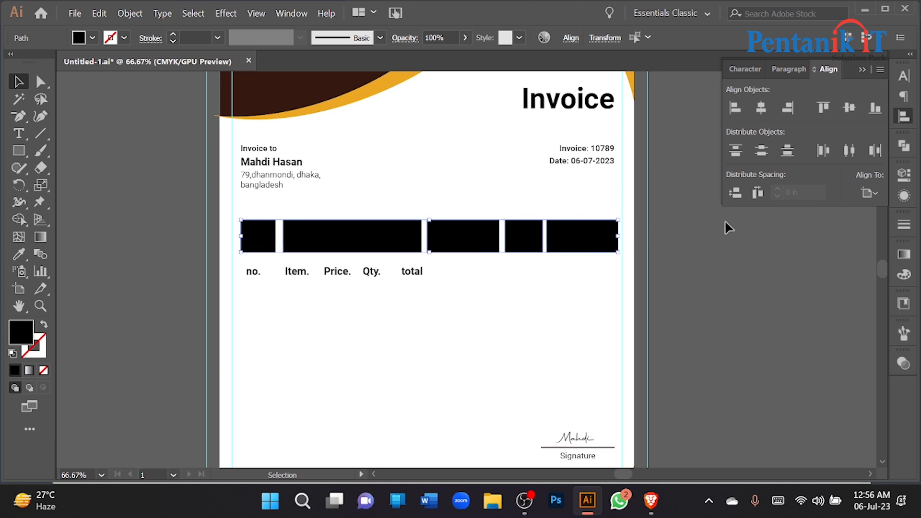
{"action": "left_click", "coordinate": [870, 193]}
{"action": "left_click", "coordinate": [827, 208]}
{"action": "left_click", "coordinate": [753, 193]}
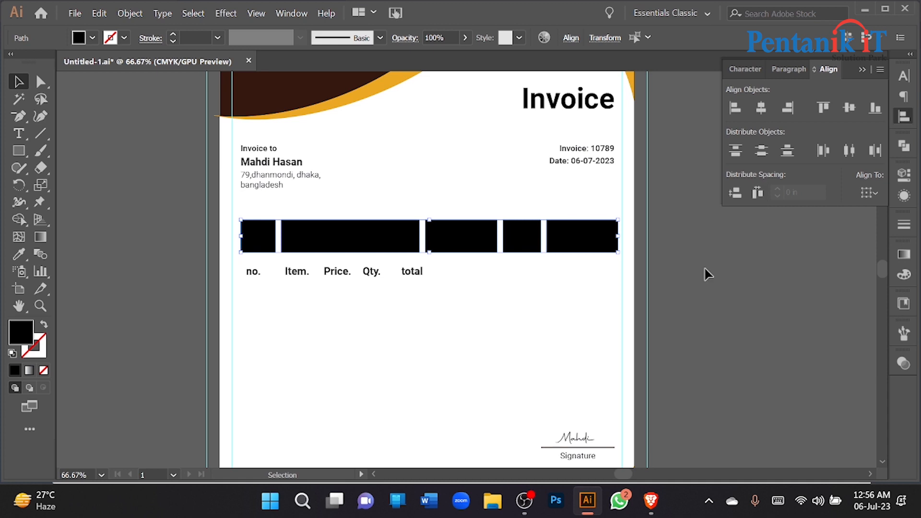
{"action": "left_click", "coordinate": [418, 311]}
- Fill all five header cells with the orange sampled from the page's bottom corner shape using the Eyedropper
{"action": "scroll", "coordinate": [294, 294], "scroll_direction": "down", "scroll_amount": 3}
{"action": "left_click", "coordinate": [265, 169]}
{"action": "left_click", "coordinate": [343, 173], "text": "shift"}
{"action": "left_click", "coordinate": [456, 172], "text": "shift"}
{"action": "left_click", "coordinate": [524, 180], "text": "shift"}
{"action": "left_click", "coordinate": [586, 168], "text": "shift"}
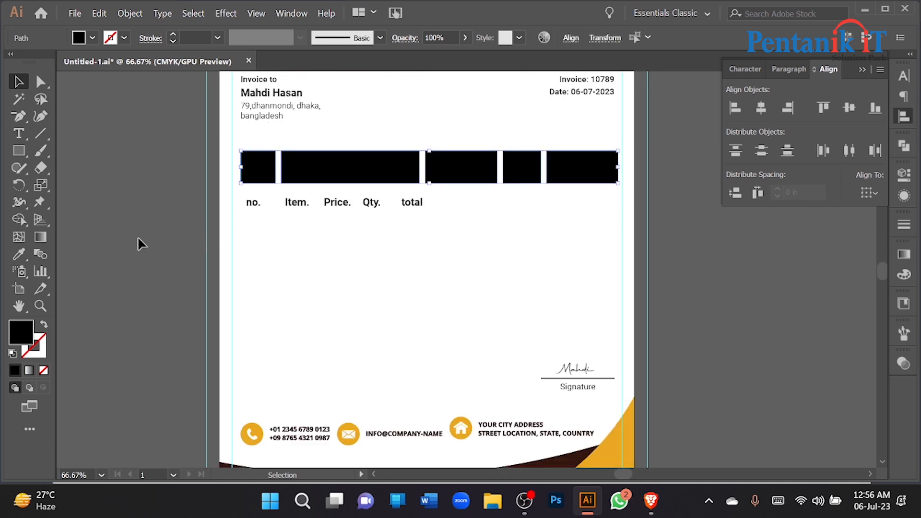
{"action": "left_click", "coordinate": [19, 254]}
{"action": "left_click", "coordinate": [616, 433]}
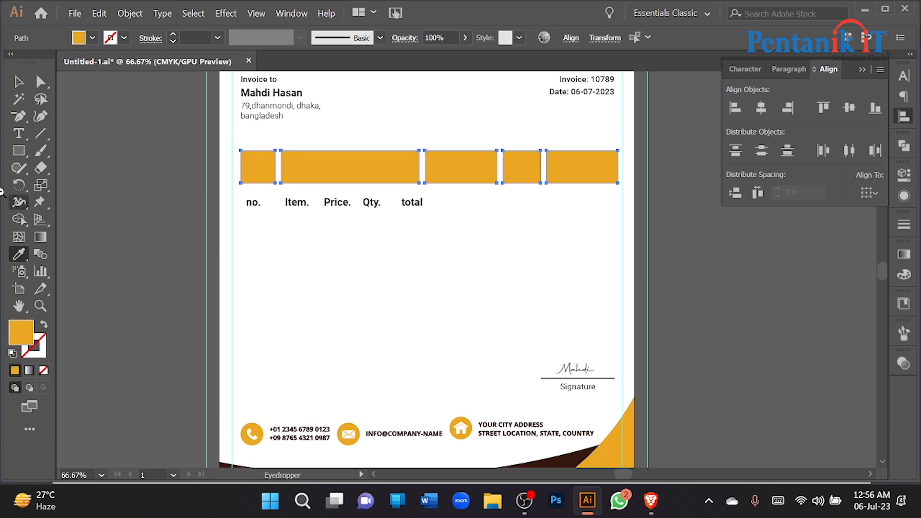
- Recolor the five column labels white by sampling the page background with the Eyedropper
{"action": "left_click", "coordinate": [18, 82]}
{"action": "left_click", "coordinate": [157, 183]}
{"action": "left_click_drag", "start_coordinate": [478, 251], "coordinate": [235, 194]}
{"action": "key", "text": "i"}
{"action": "left_click", "coordinate": [285, 268]}
{"action": "key", "text": "v"}
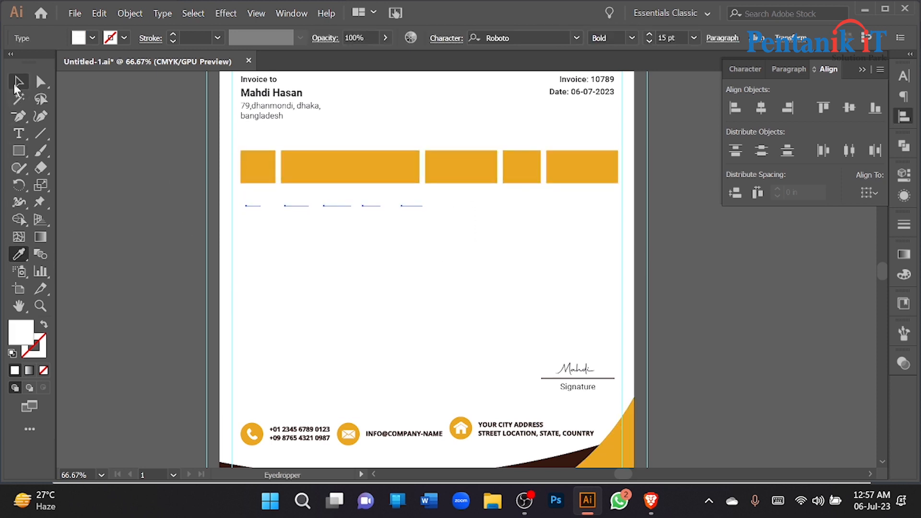
- Open the first orange header cell in isolation mode
{"action": "double_click", "coordinate": [265, 166]}
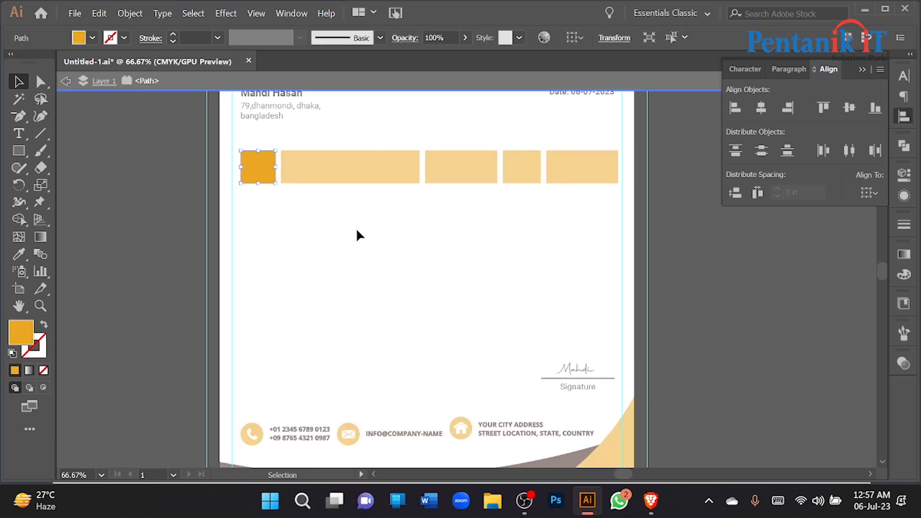